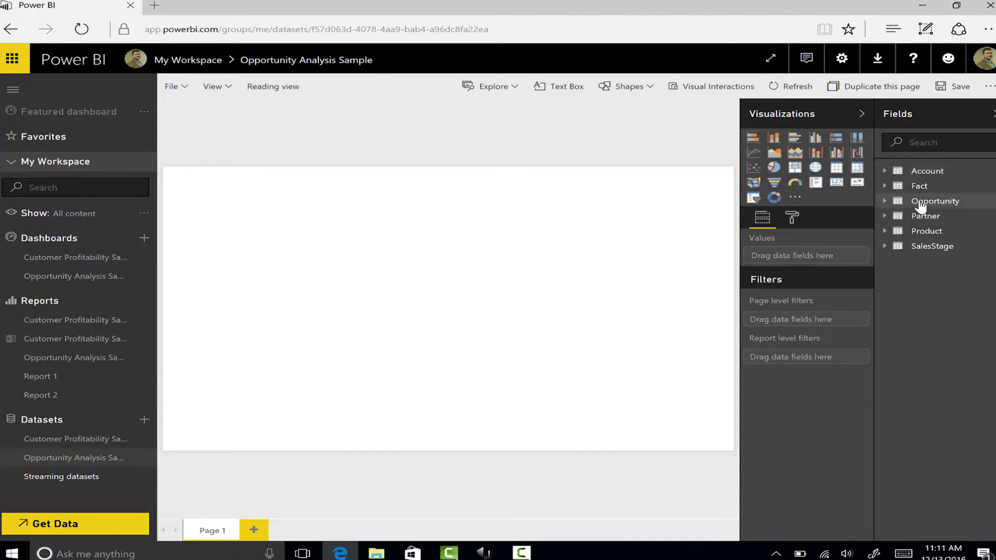
Widen the Fields pane and expand the SalesStage, Product, Partner, Opportunity, Fact and Account tables
click(886, 246)
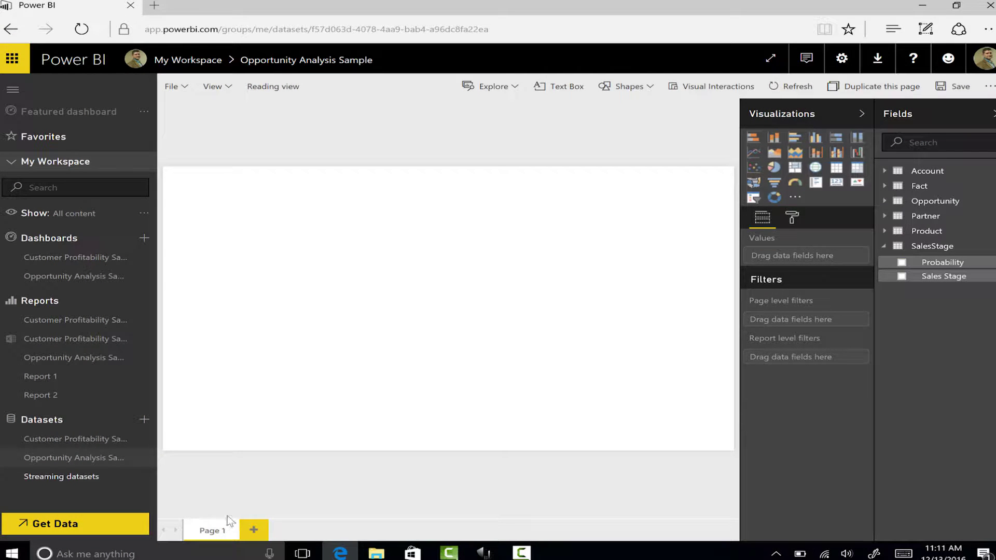
right_click(214, 534)
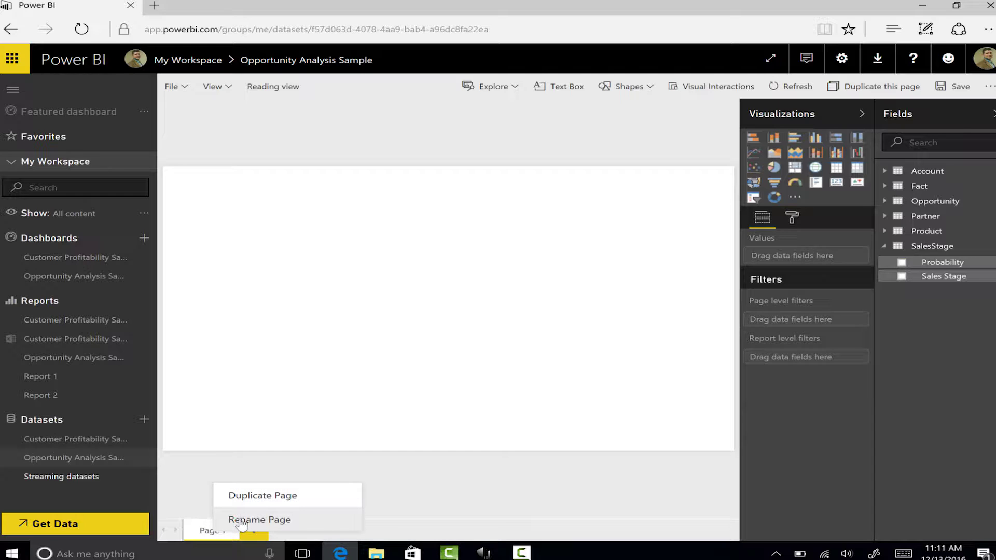
click(259, 251)
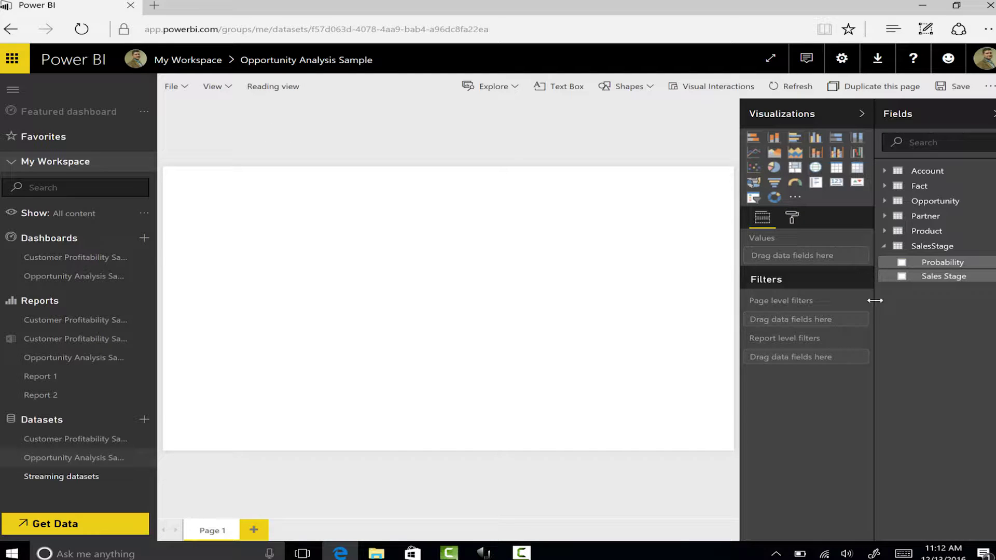
drag(874, 300, 833, 303)
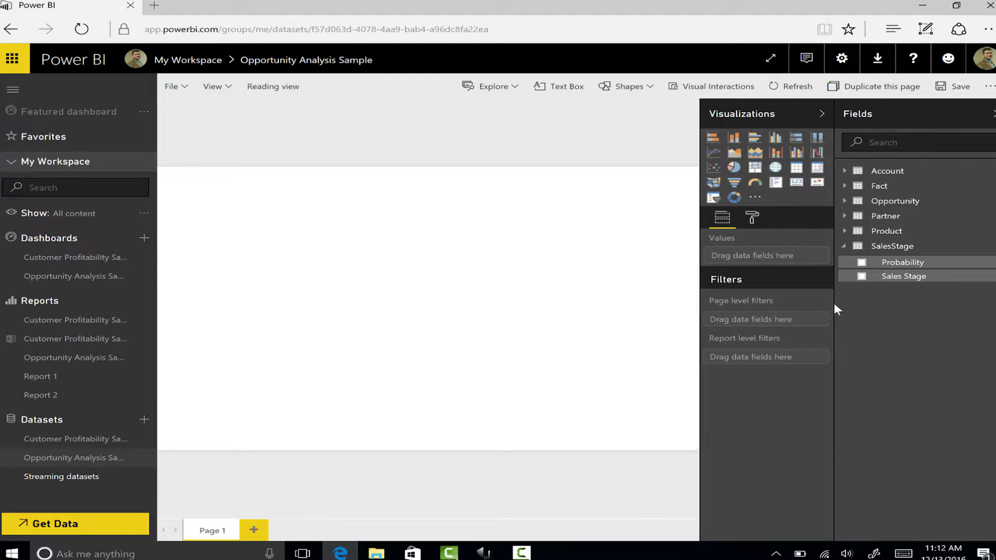
click(844, 231)
click(844, 216)
click(845, 201)
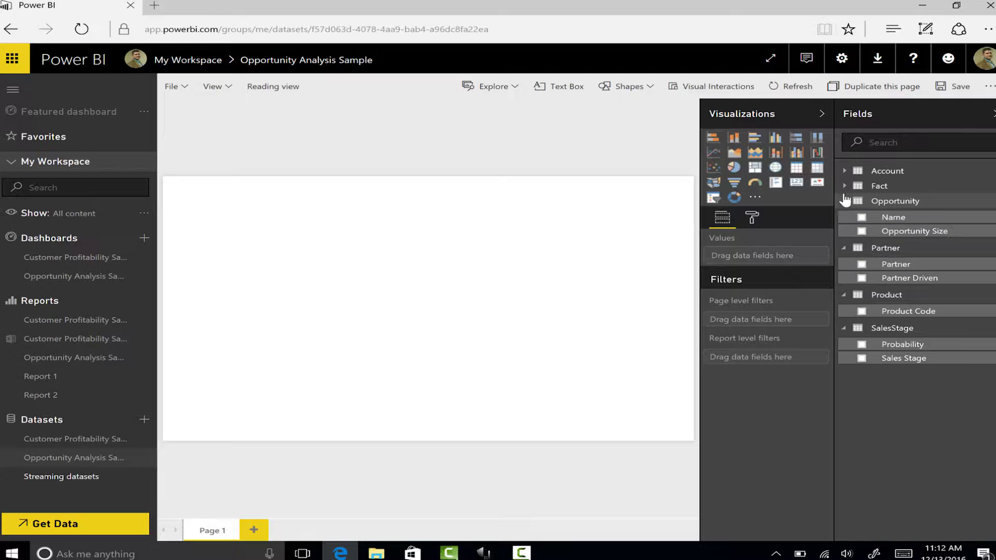
click(844, 186)
click(844, 171)
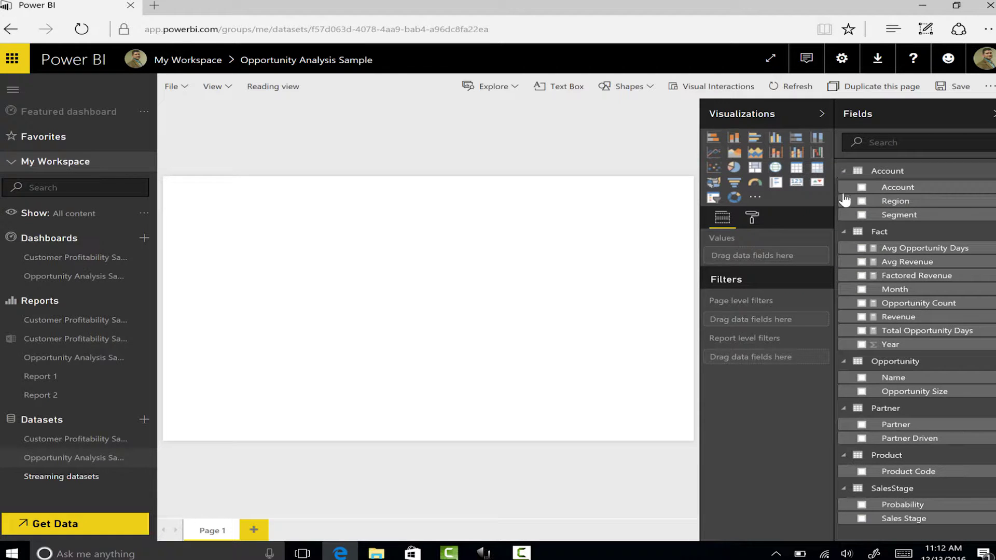
click(861, 317)
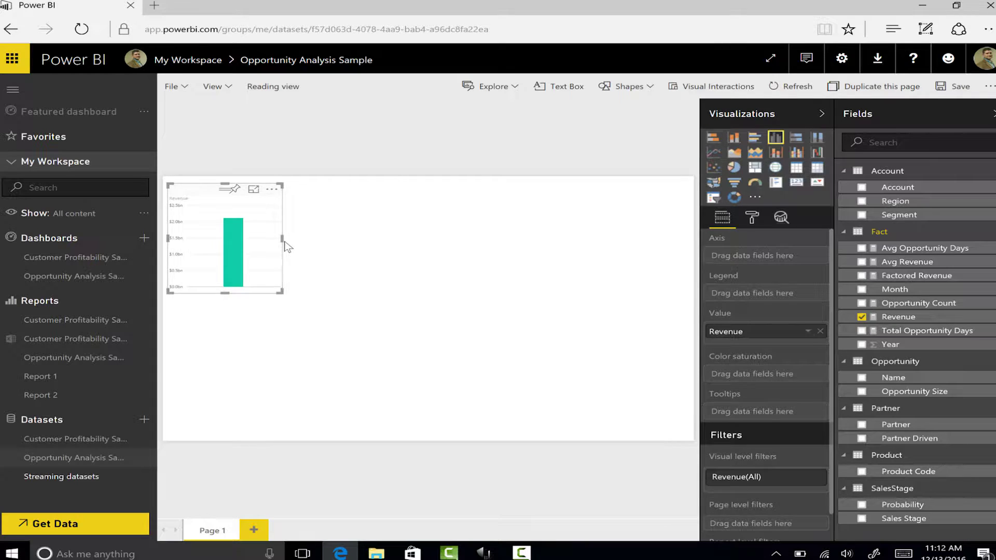
drag(284, 239, 300, 239)
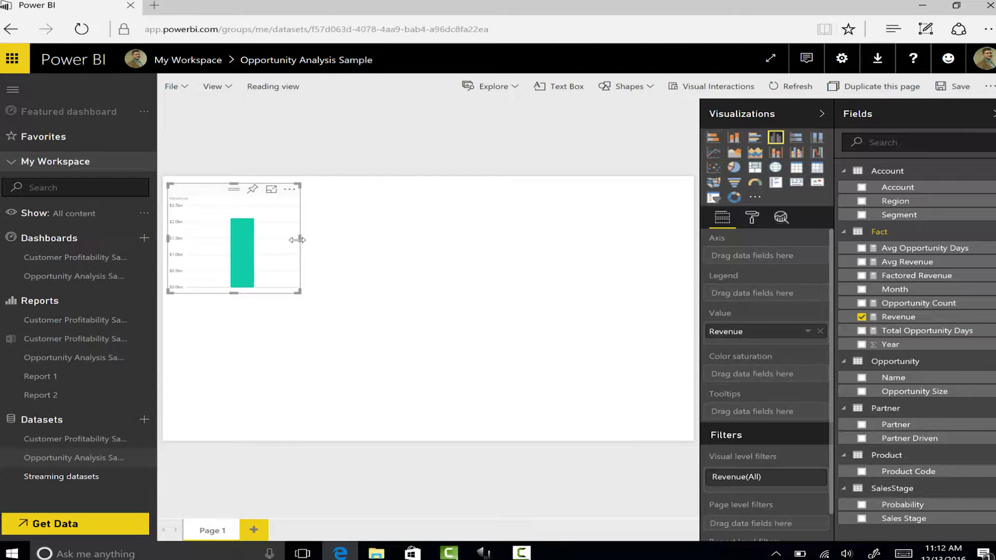
click(755, 138)
mouse_move(240, 258)
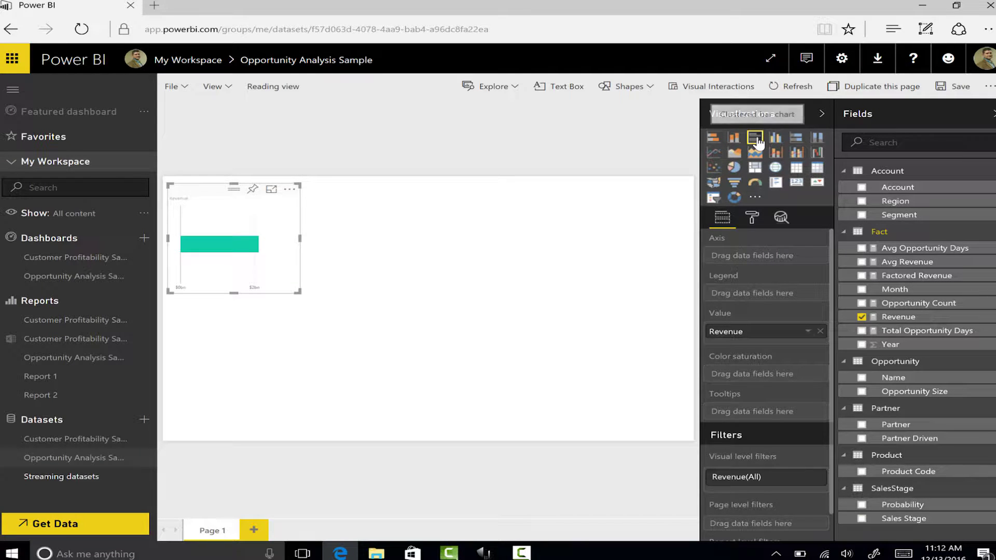
click(862, 317)
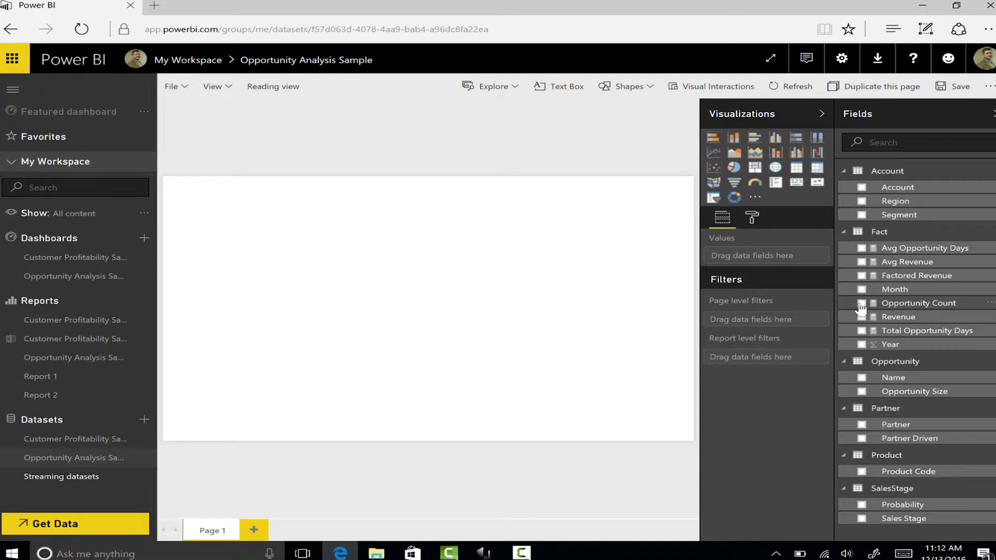
Add an Opportunity Count visual, display it as a card, and place it at reduced size in the report page's lower-left corner
click(861, 304)
click(754, 138)
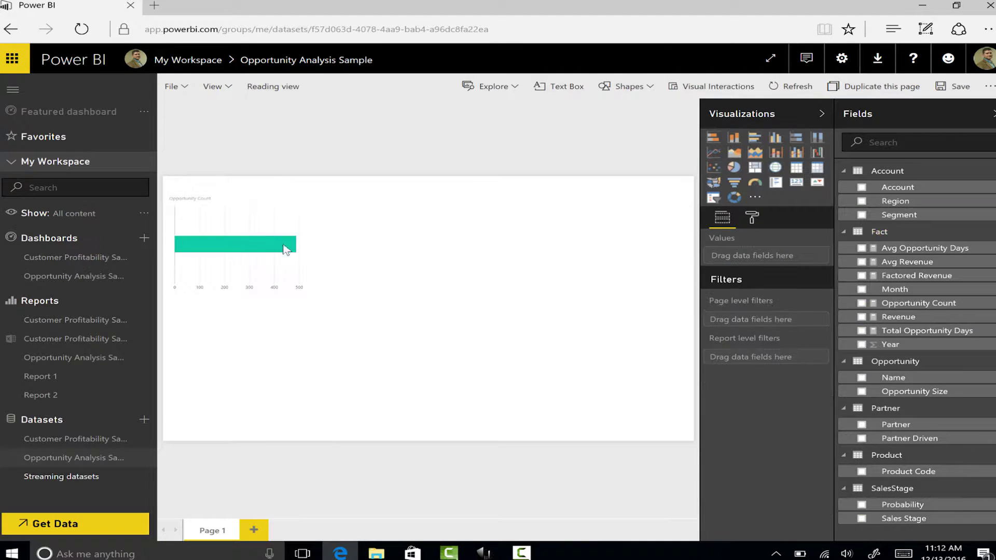
click(207, 265)
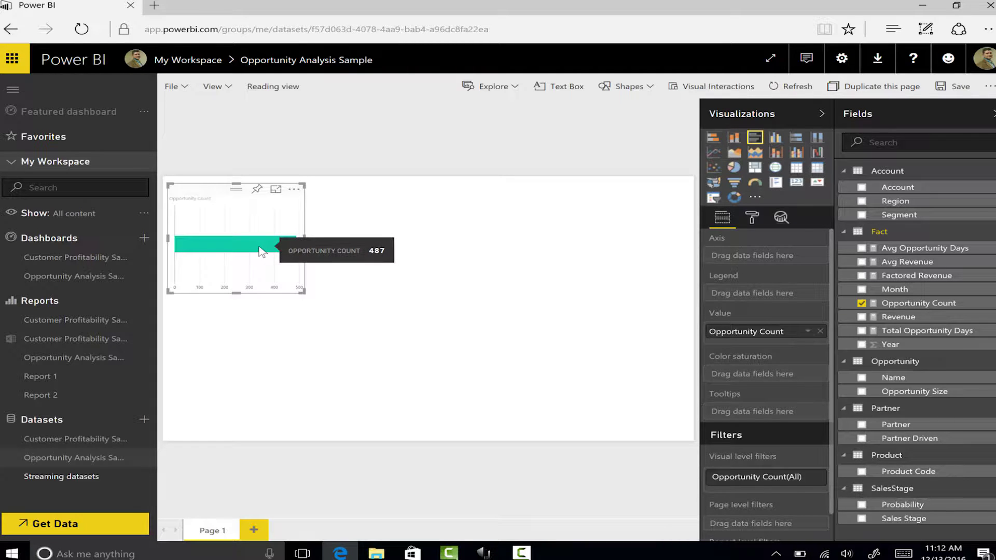
click(391, 256)
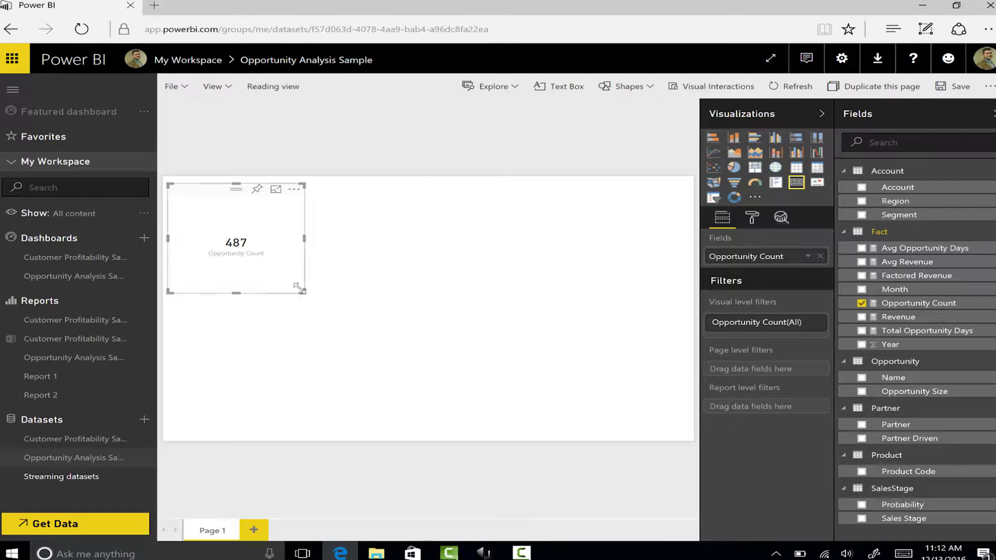
drag(302, 291, 250, 237)
drag(187, 236, 189, 423)
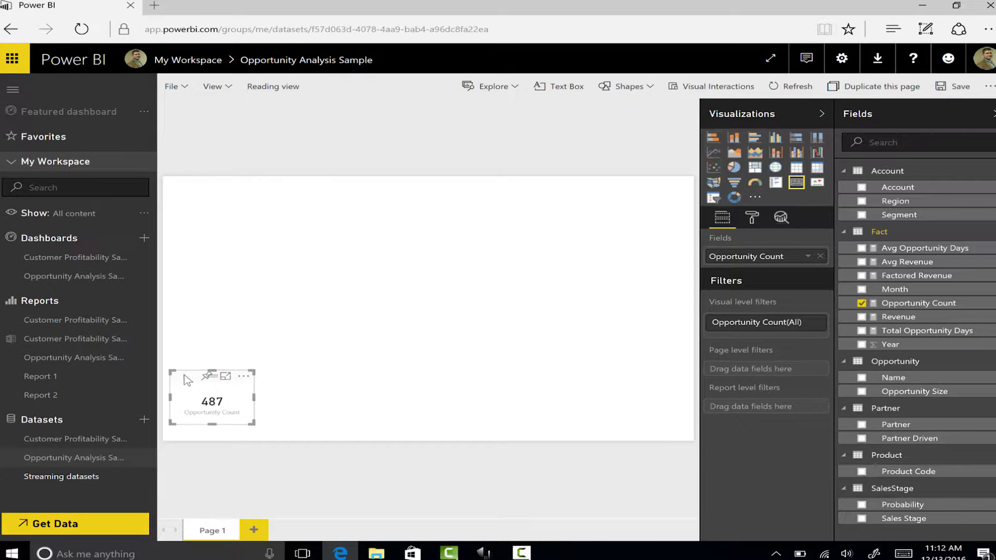
click(612, 333)
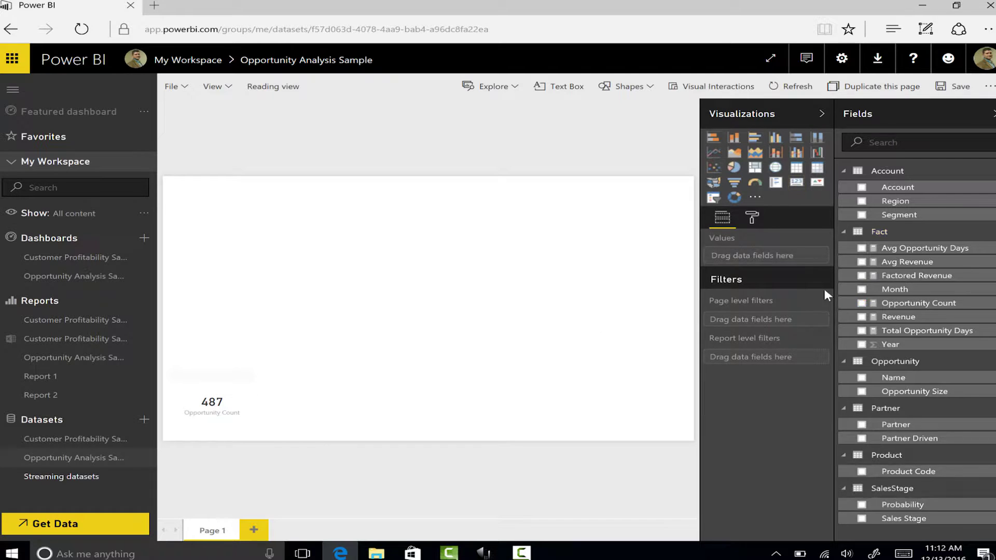
Add a Revenue card, reduce its height and place it directly right of the Opportunity Count card
click(861, 317)
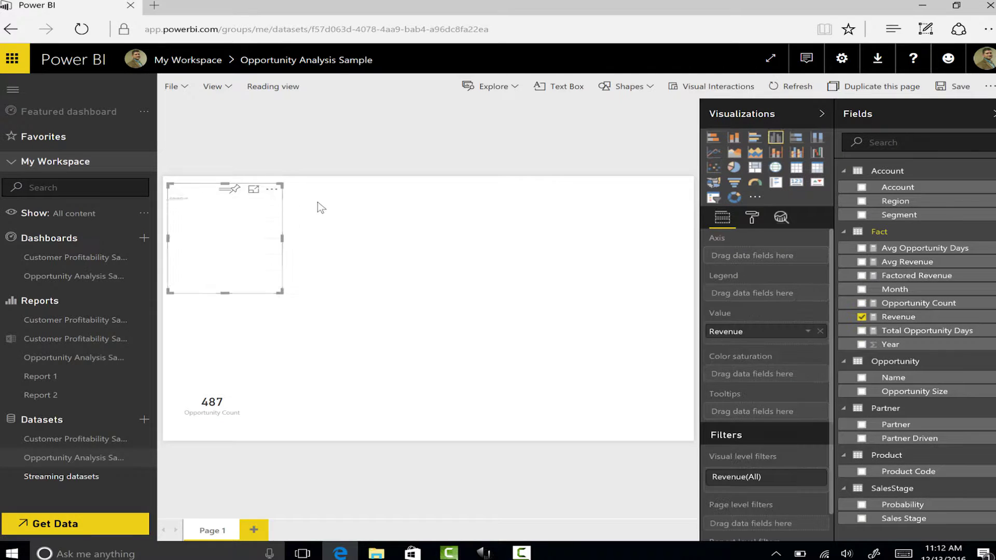
click(797, 185)
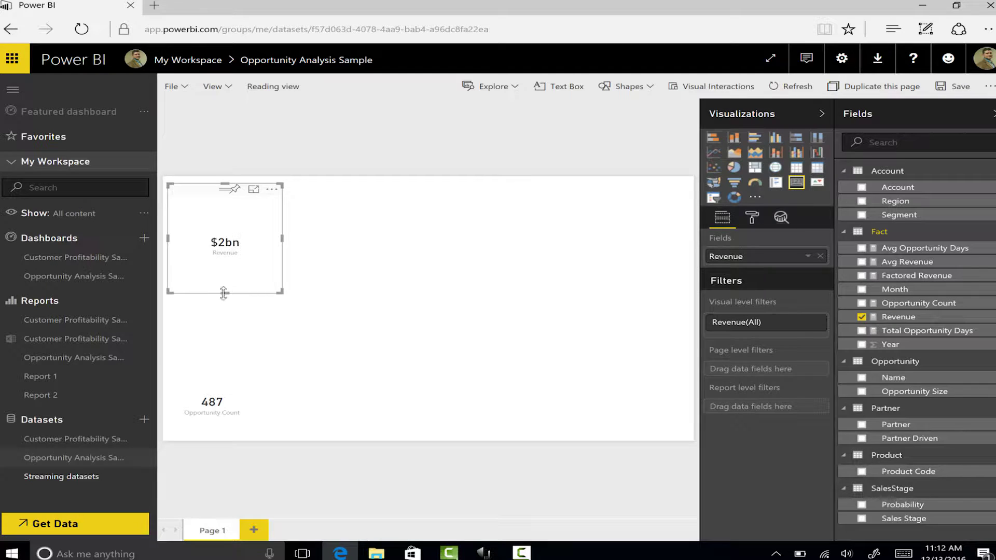
drag(224, 282, 224, 238)
drag(197, 194, 306, 393)
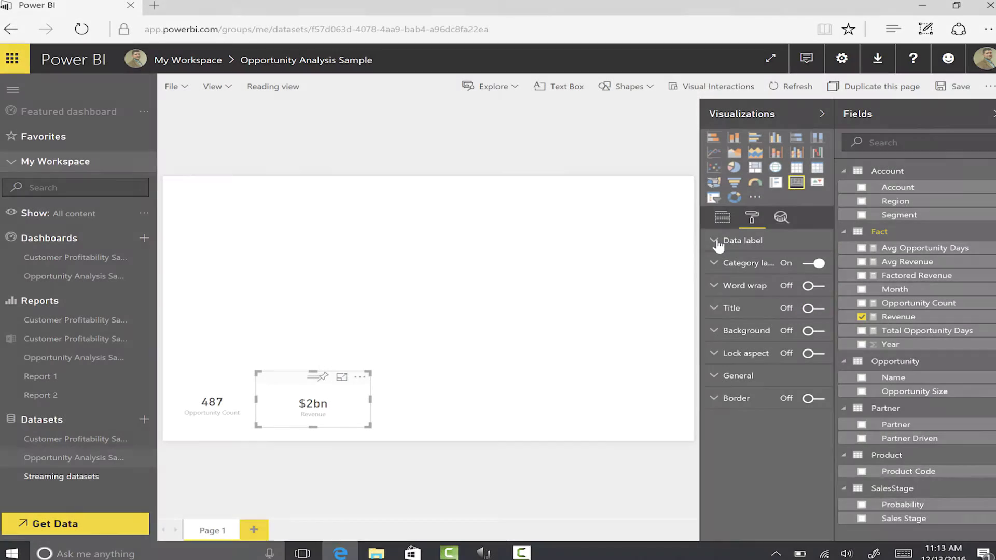
Set the Revenue card's data label display units to None after trying Millions
click(715, 242)
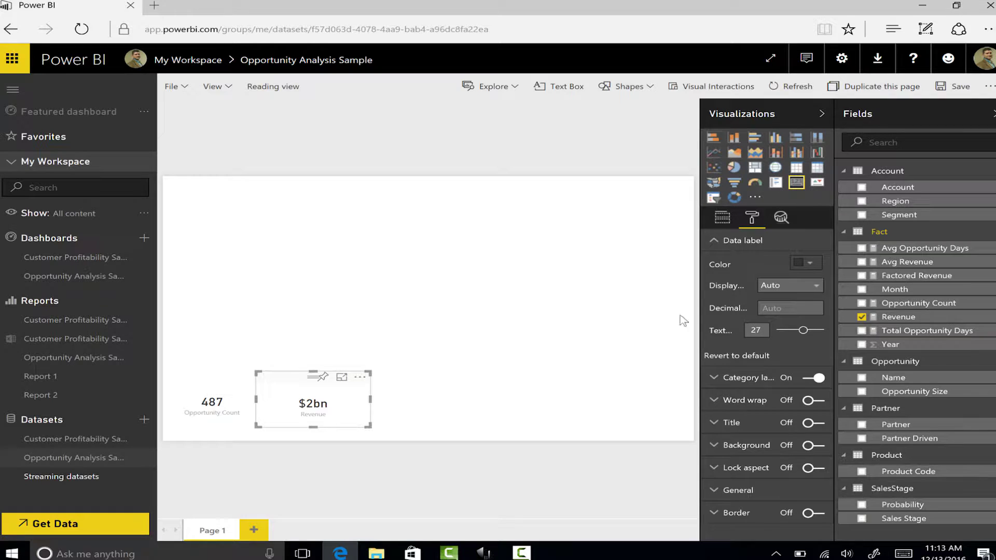
click(809, 286)
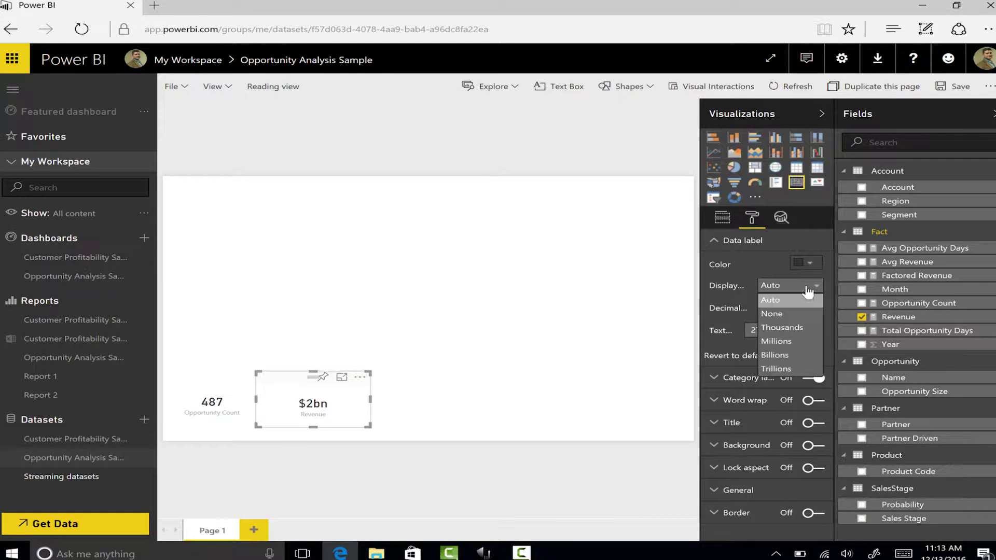
click(781, 341)
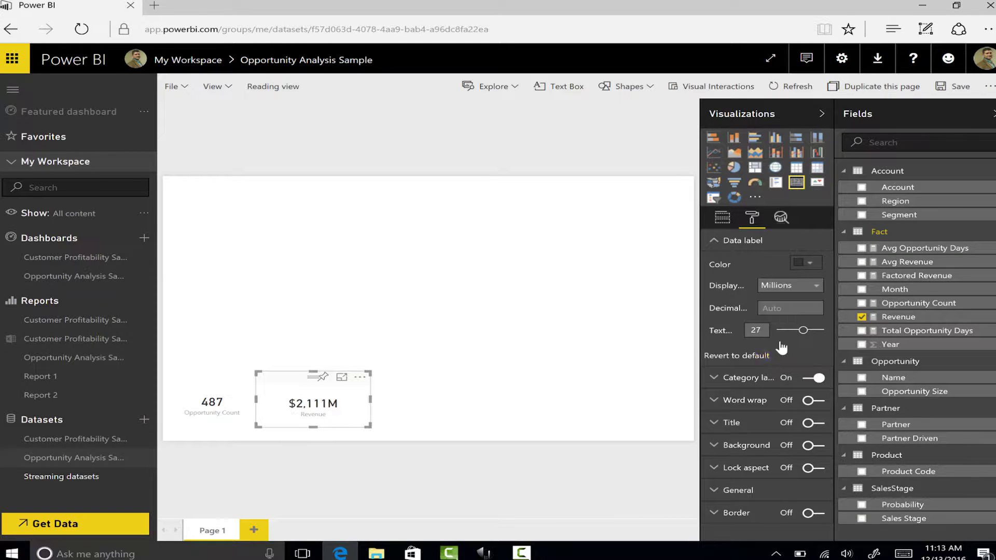
click(802, 294)
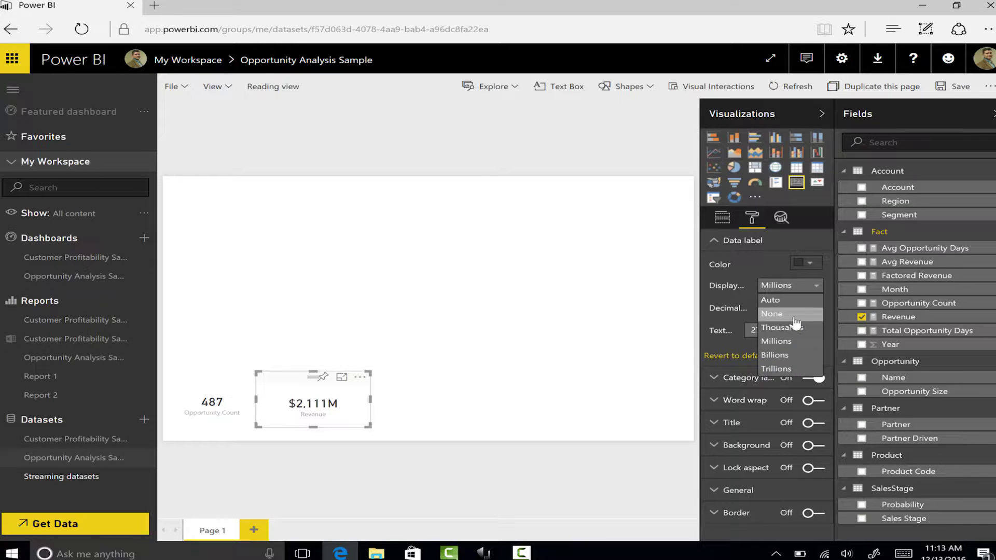
click(793, 317)
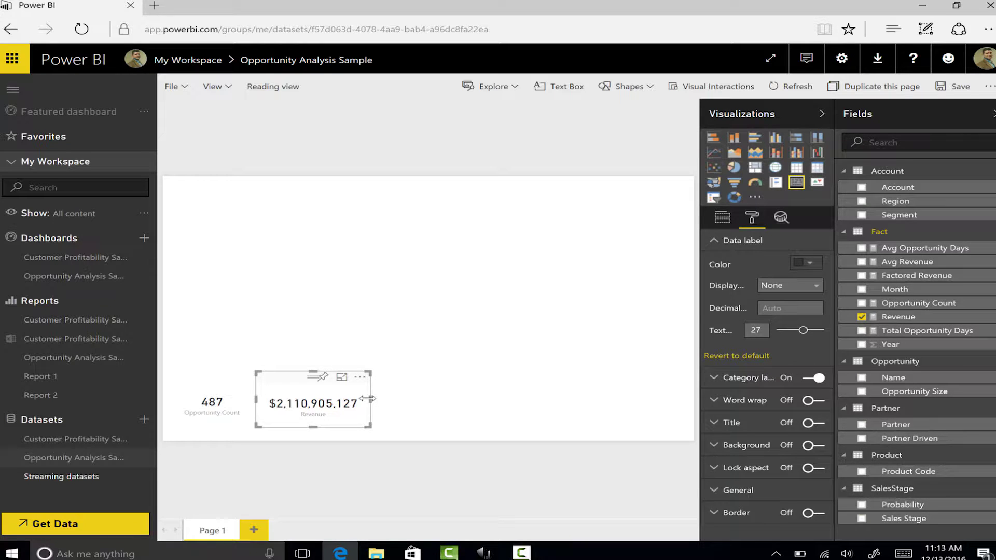
click(342, 332)
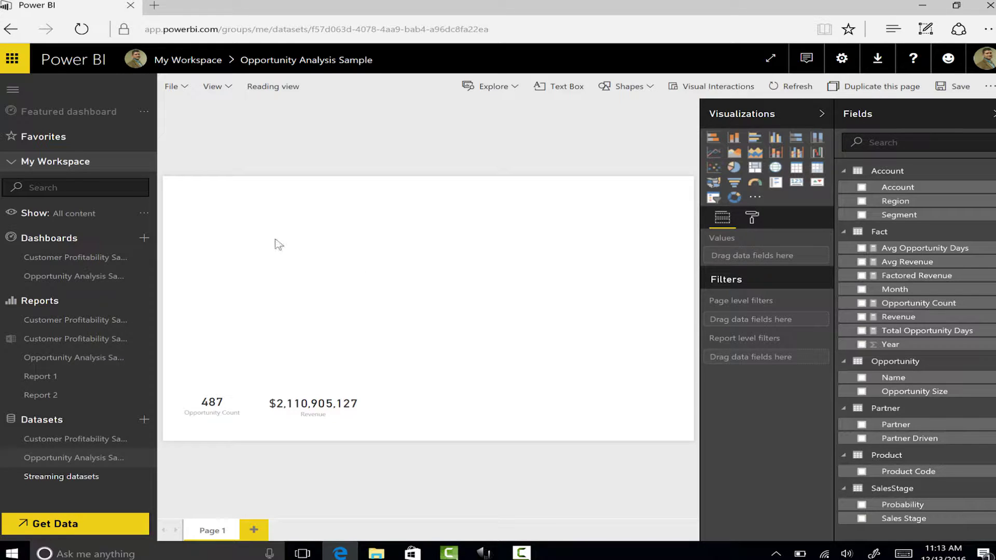
Create a widened clustered bar chart of Opportunity Count by Sales Stage
click(859, 303)
drag(283, 239, 348, 239)
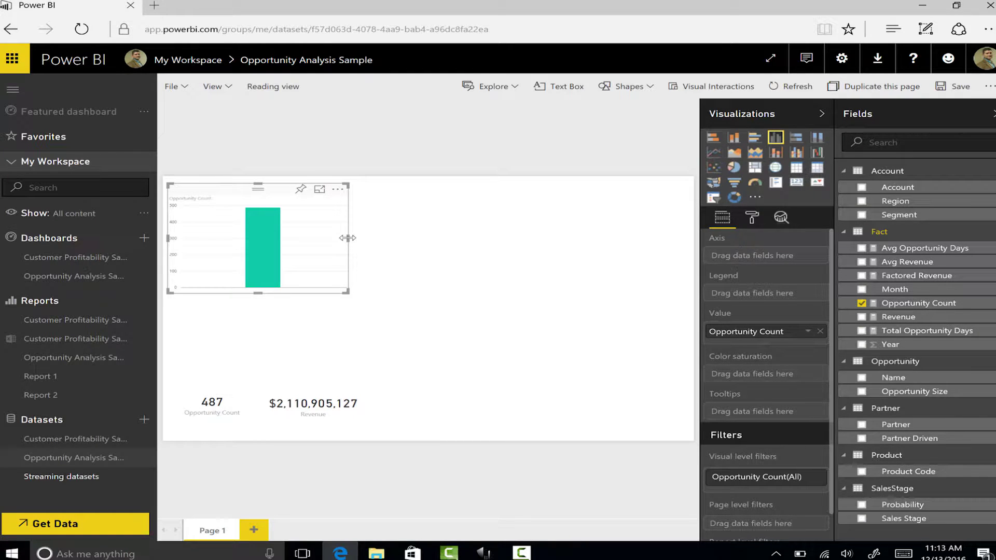
click(754, 138)
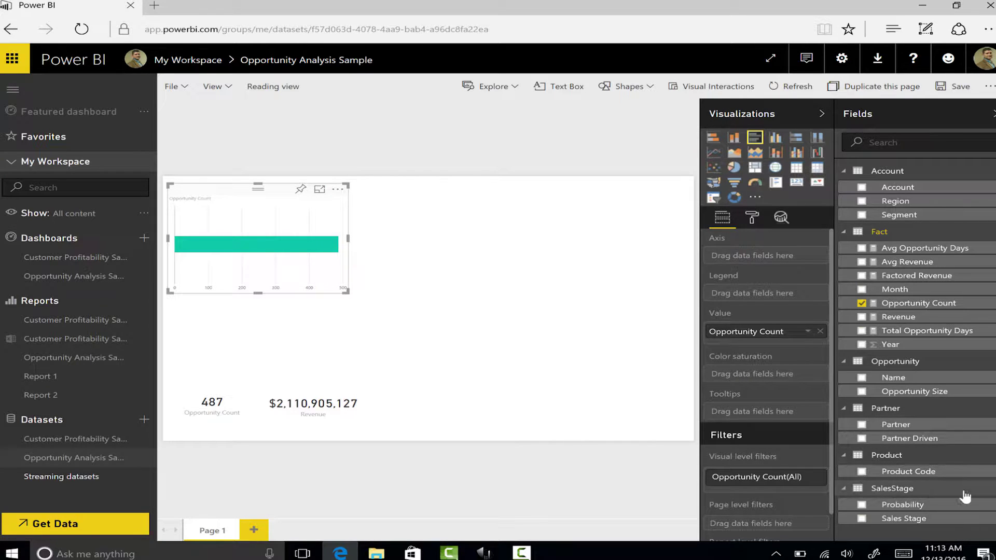
click(862, 519)
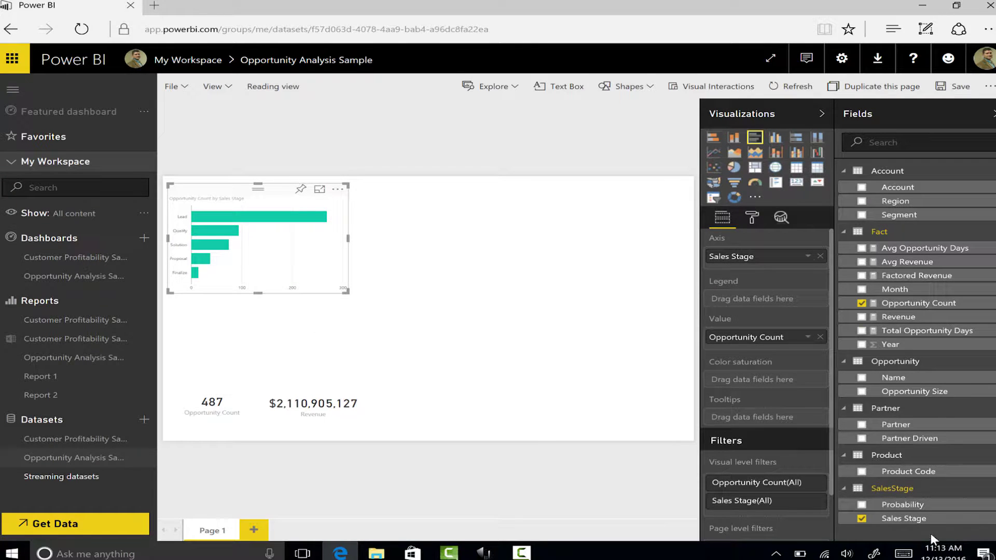
Use Sales Stage as the bar chart's legend and reduce the chart's height
drag(918, 522, 788, 300)
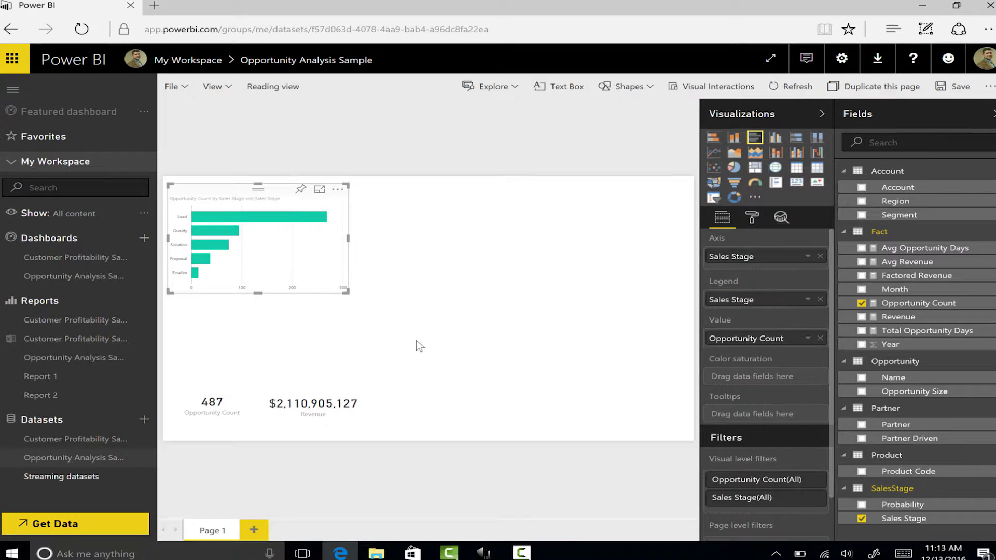
drag(265, 292, 273, 252)
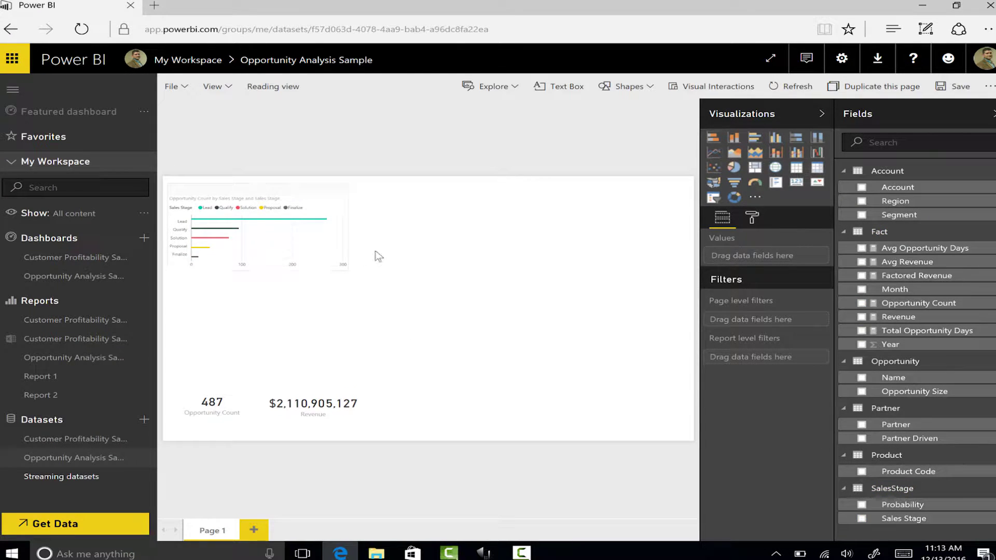
click(216, 255)
click(471, 267)
click(318, 256)
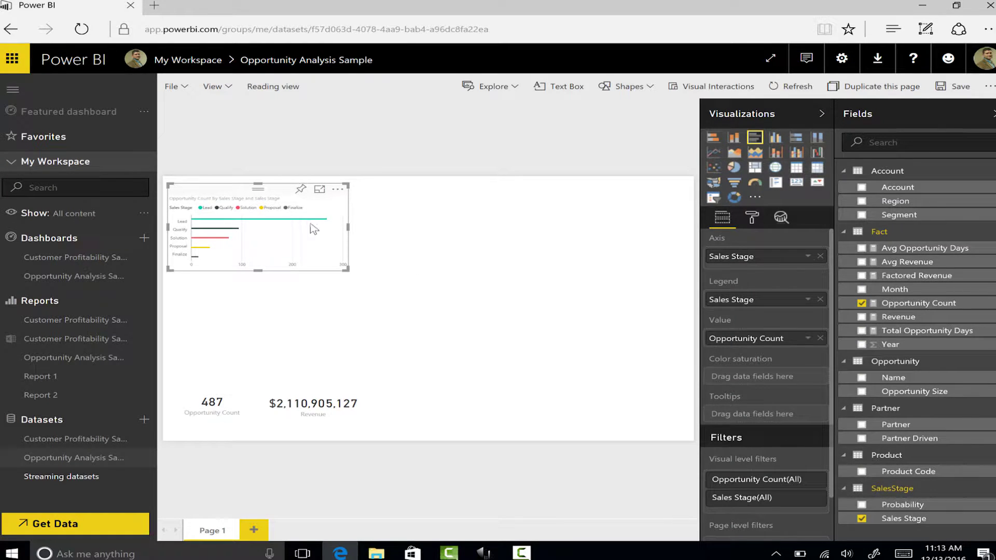
click(400, 246)
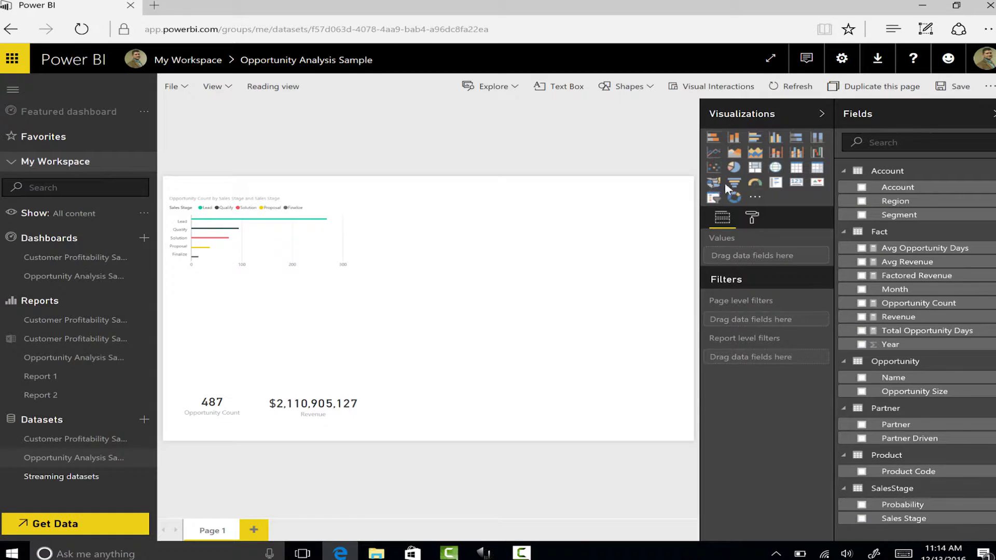
Add a Month slicer, move it to the open area right of the bar chart, and resize it as a dropdown
click(713, 197)
click(862, 290)
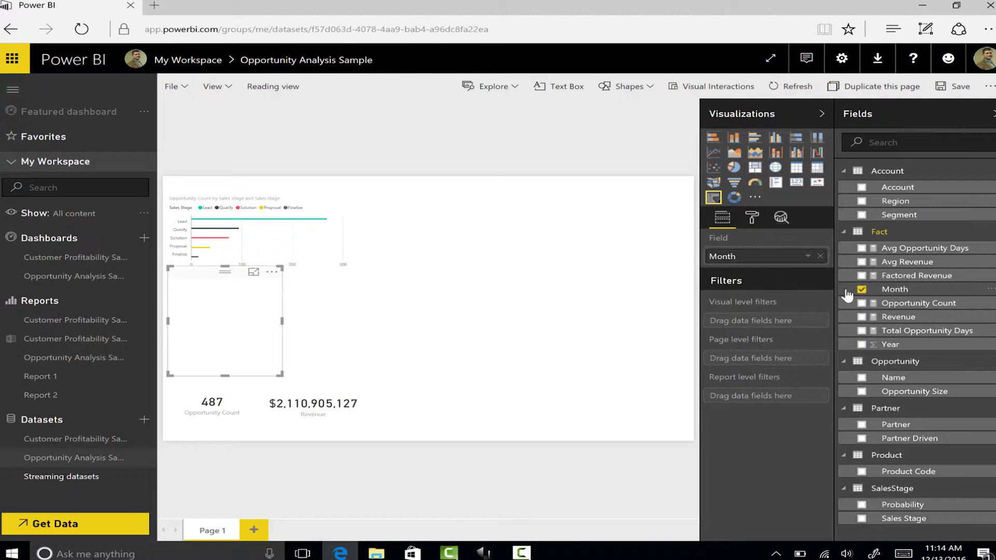
drag(282, 321, 213, 321)
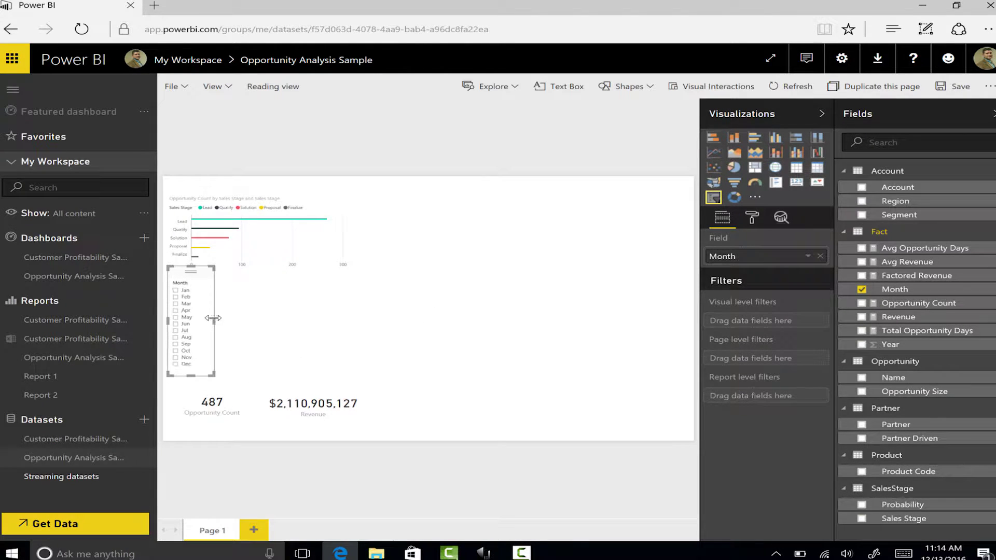
drag(194, 269, 447, 246)
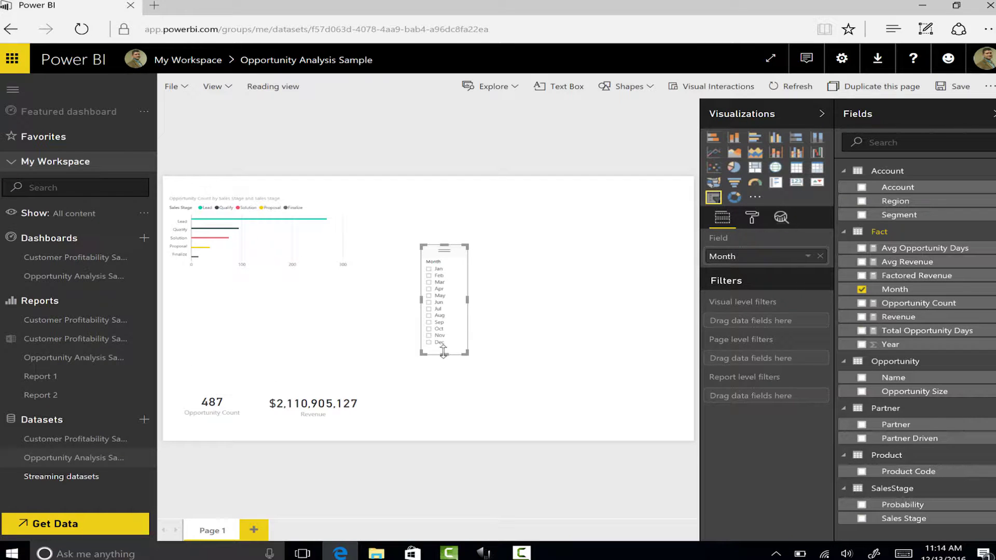
drag(443, 354, 444, 359)
drag(471, 303, 489, 303)
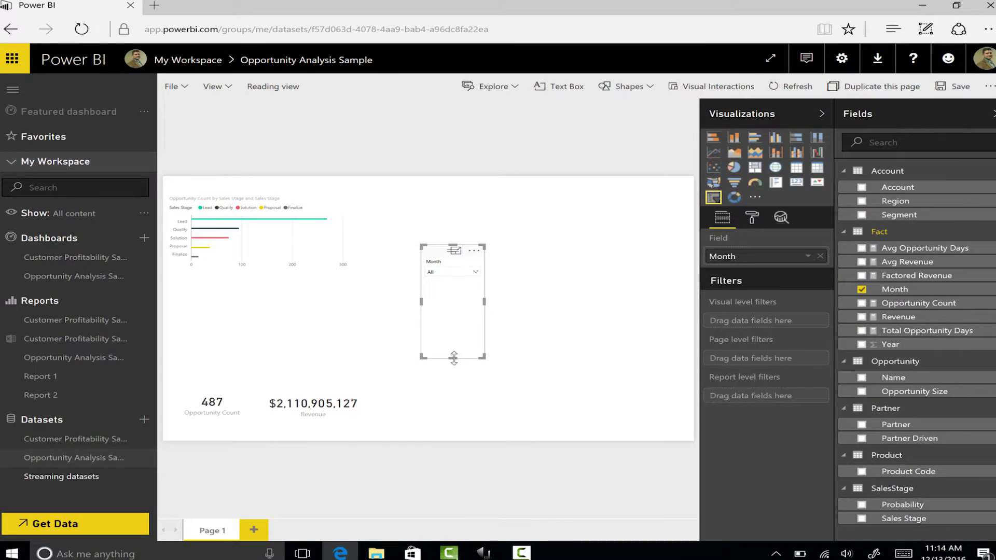
Reduce the Month slicer's height and place it beside the Revenue card
drag(452, 357, 387, 391)
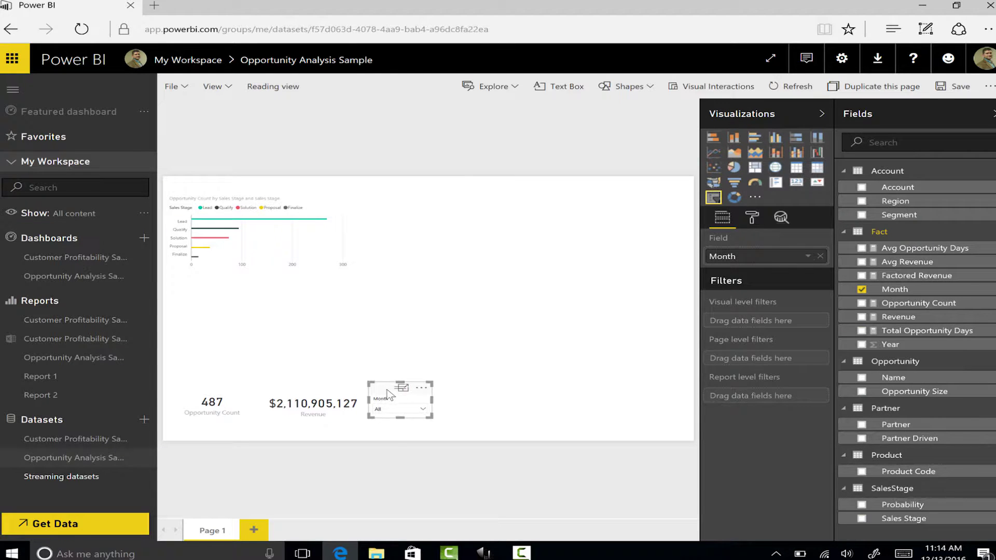
Test the Month slicer with Feb and Mar individually, extend the selection with Feb and Jan, and clear all months
click(423, 409)
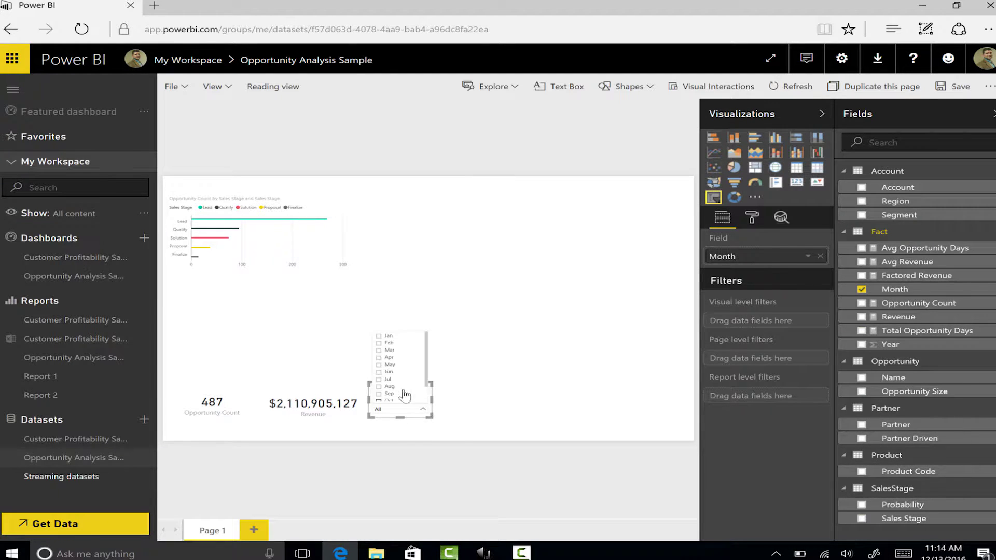
click(380, 343)
click(379, 351)
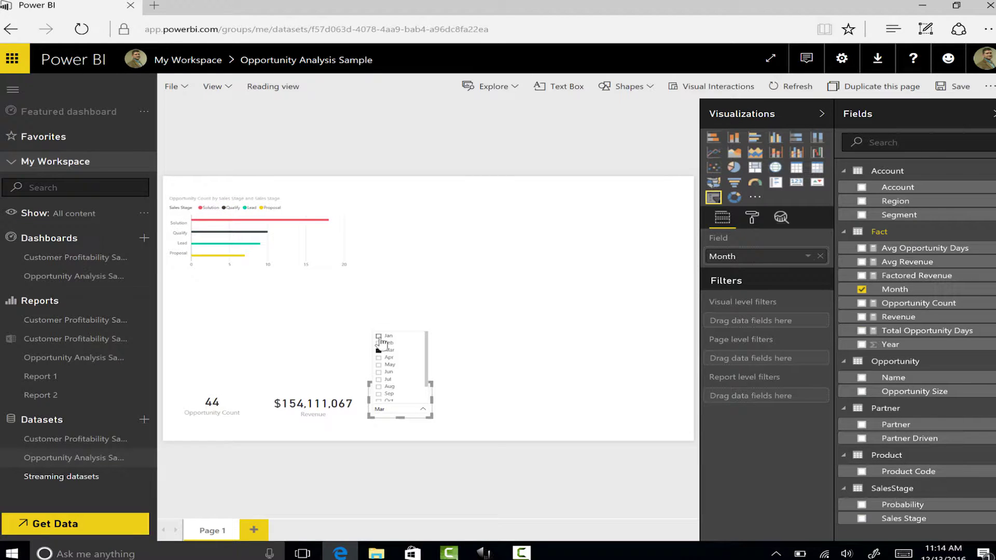
ctrl+click(379, 343)
ctrl+click(379, 336)
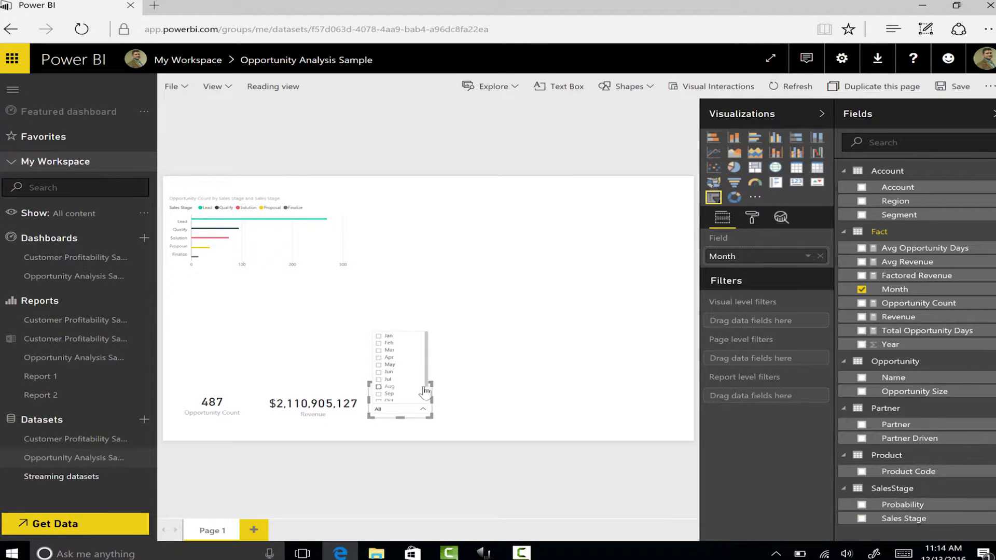
click(443, 351)
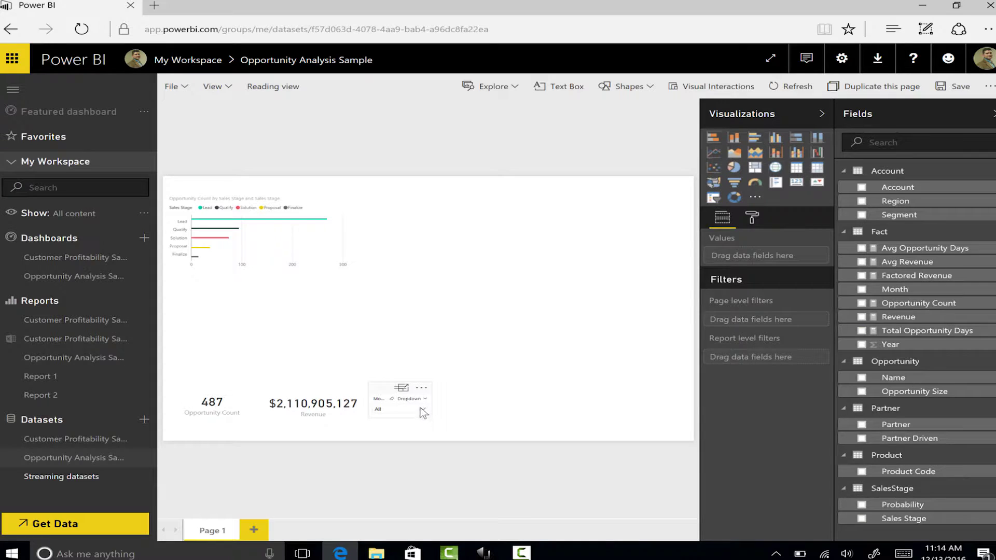
Filter the page by Apr and by May with the Month slicer, and clear its selections
click(390, 411)
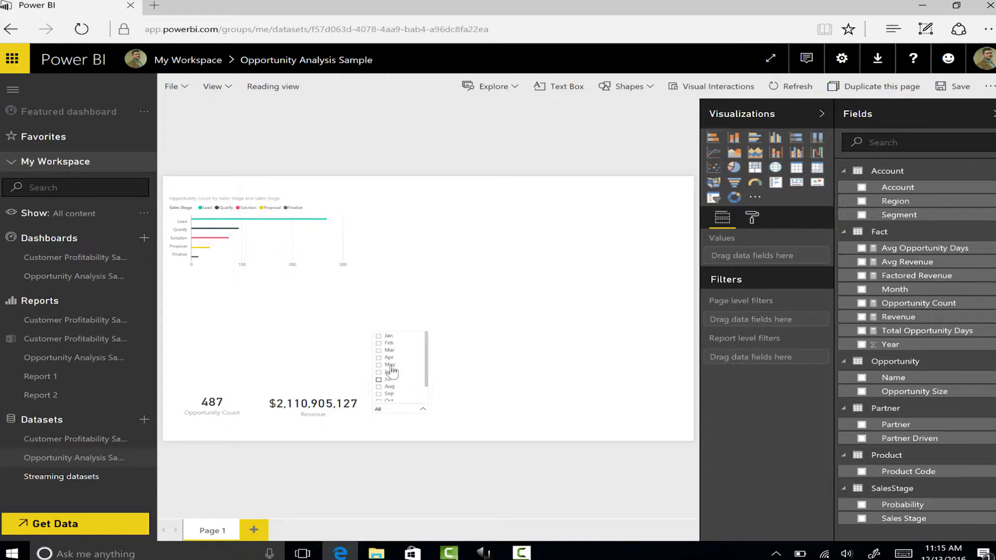
click(378, 358)
click(378, 365)
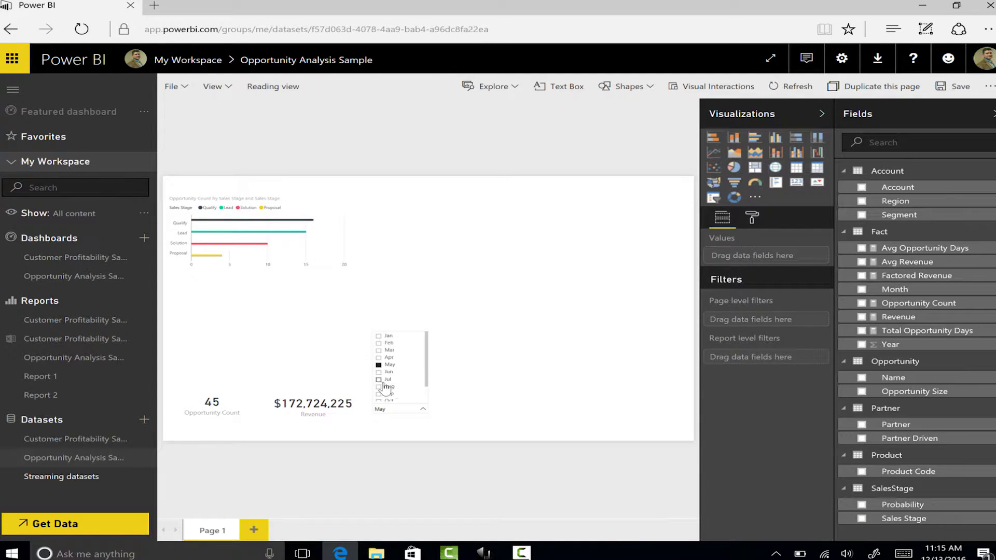
click(470, 351)
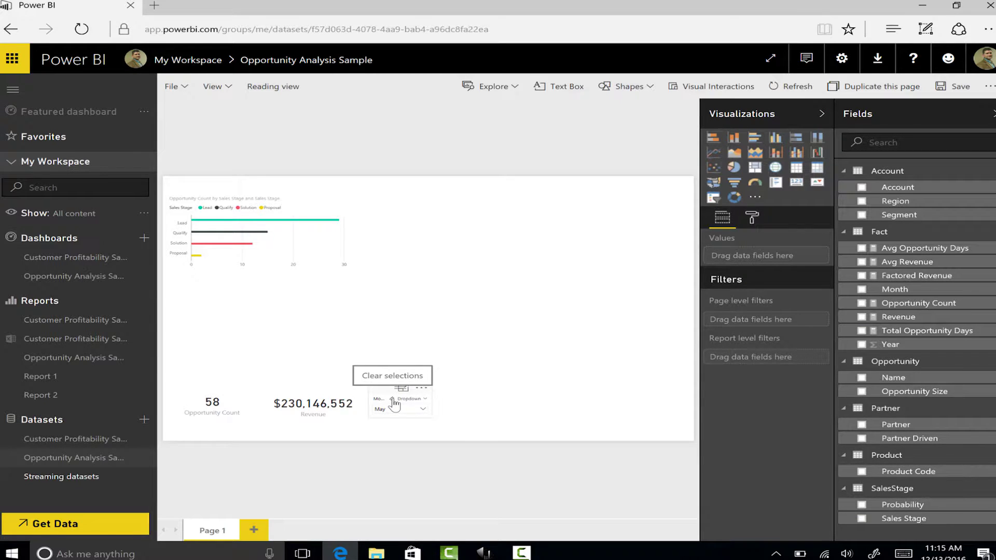
click(393, 402)
Create a widened clustered column chart of Opportunity Count by Partner Driven below the bar chart
click(345, 316)
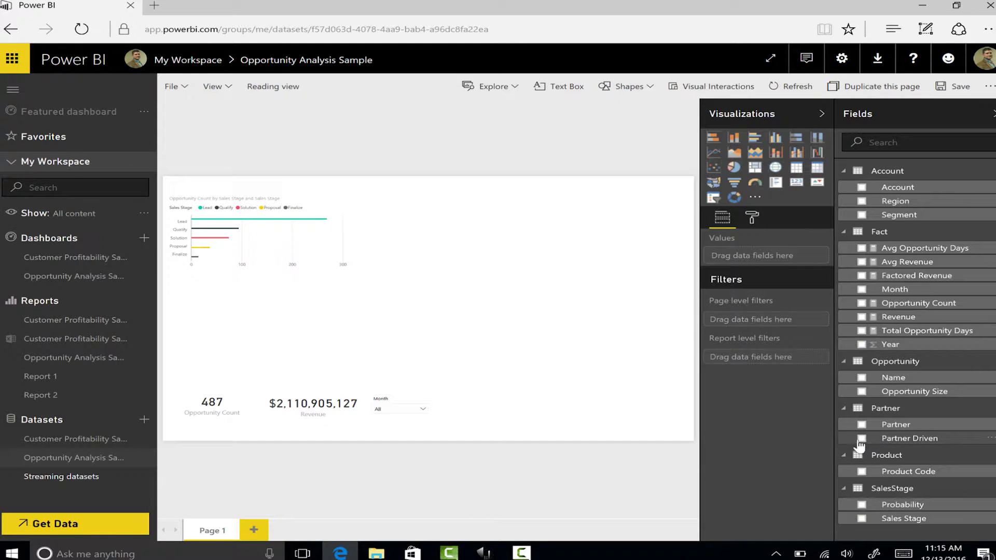
click(862, 303)
drag(341, 321, 421, 321)
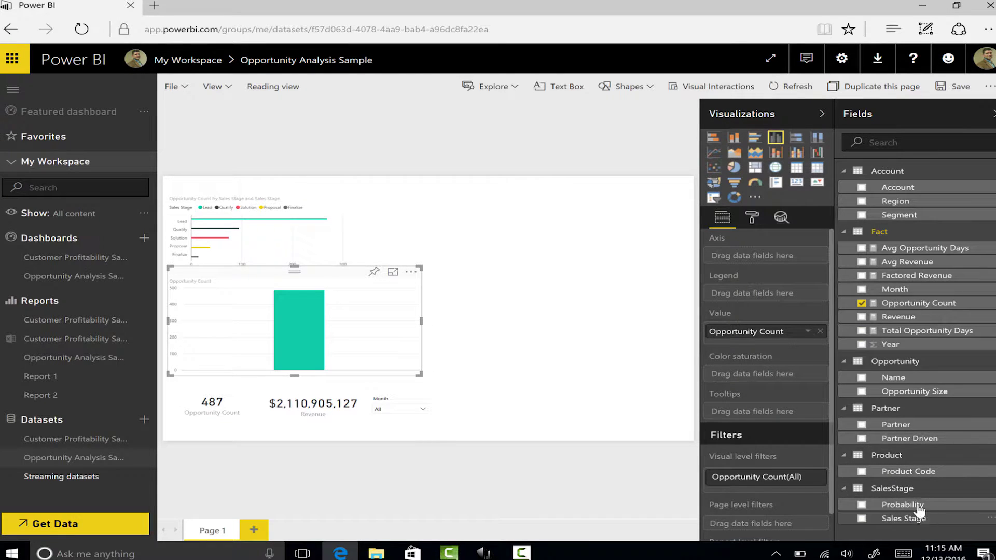
click(862, 438)
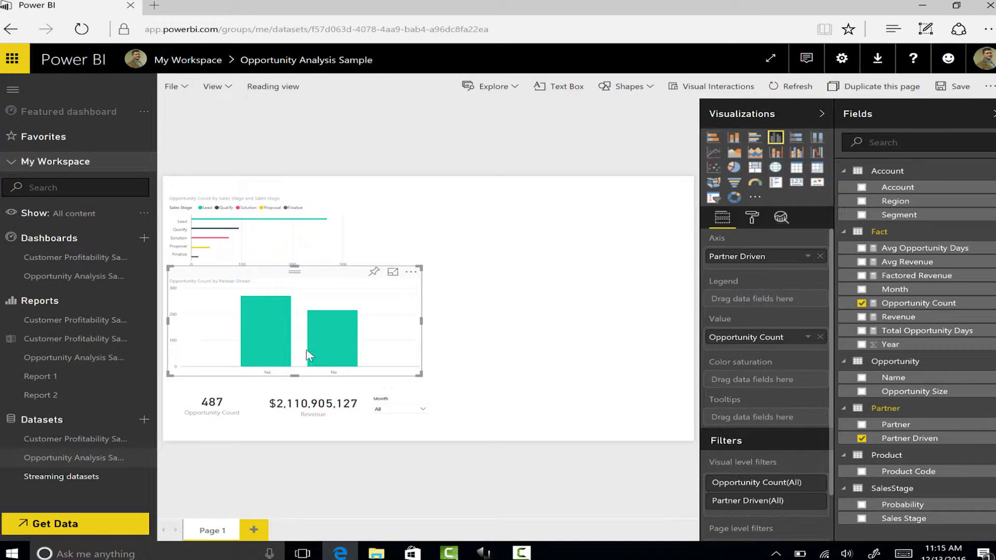
Use Sales Stage as the Partner Driven column chart's legend and reduce the chart's height
mouse_move(266, 338)
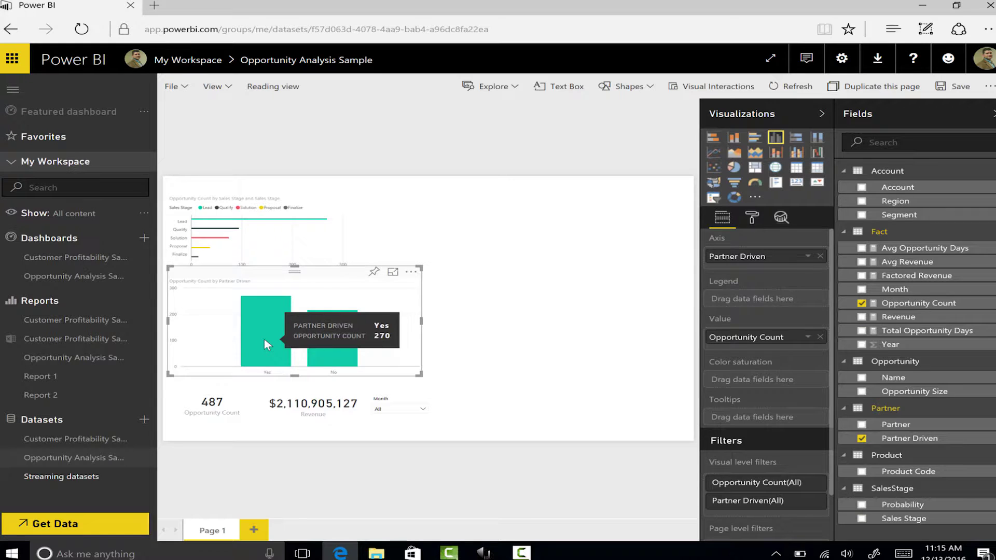
mouse_move(320, 342)
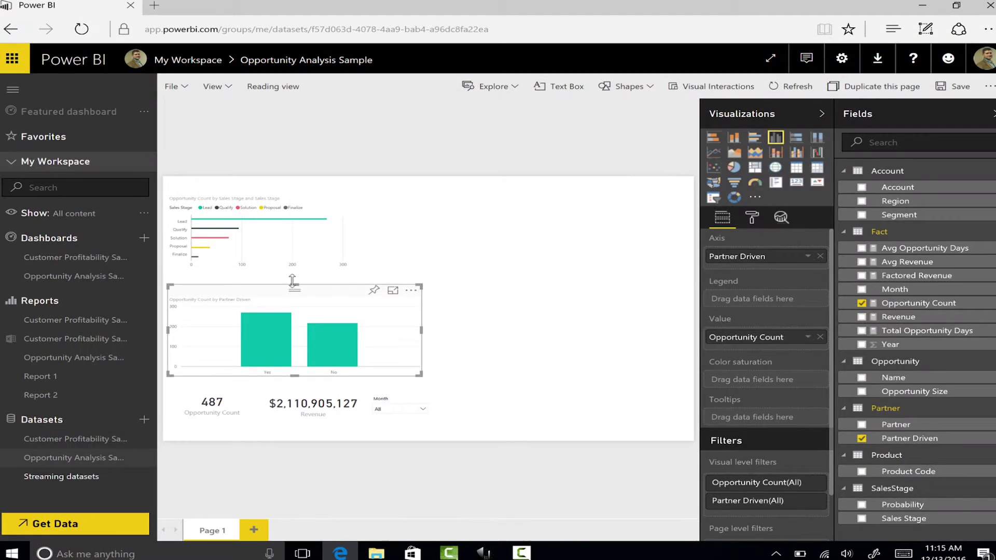
drag(293, 286, 293, 283)
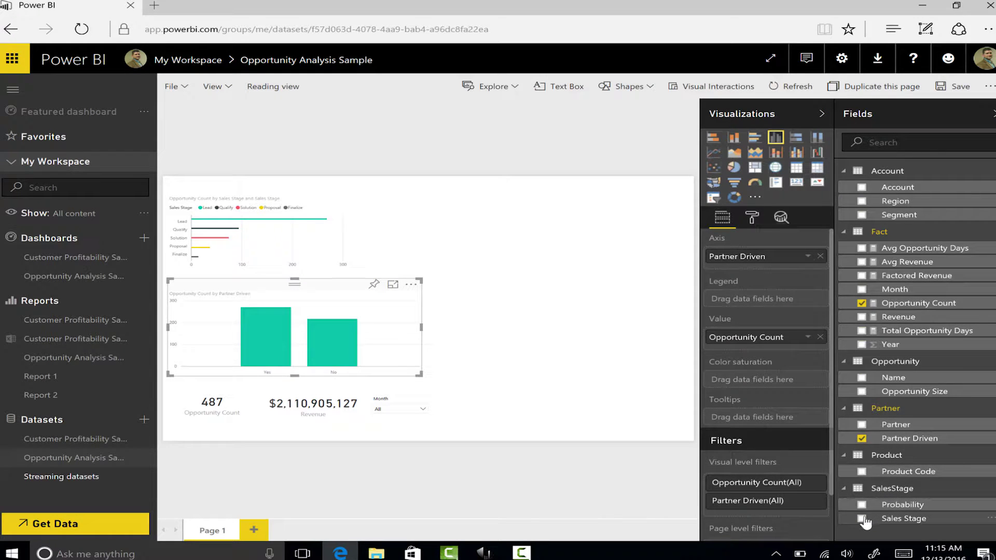
drag(874, 523, 752, 294)
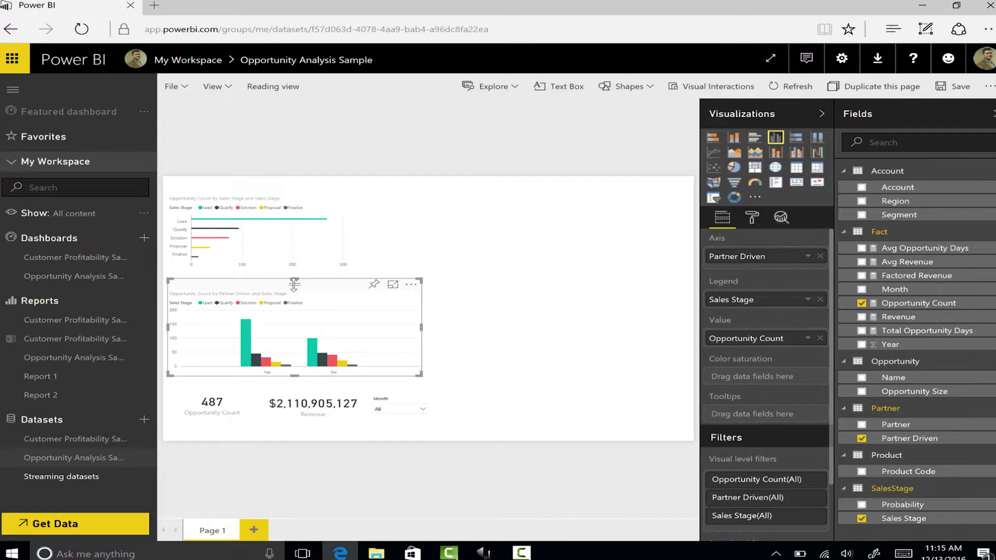
drag(294, 280, 294, 294)
Check how the Partner Driven chart responds to Apr and May in the Month slicer, and clear the month filter
click(390, 409)
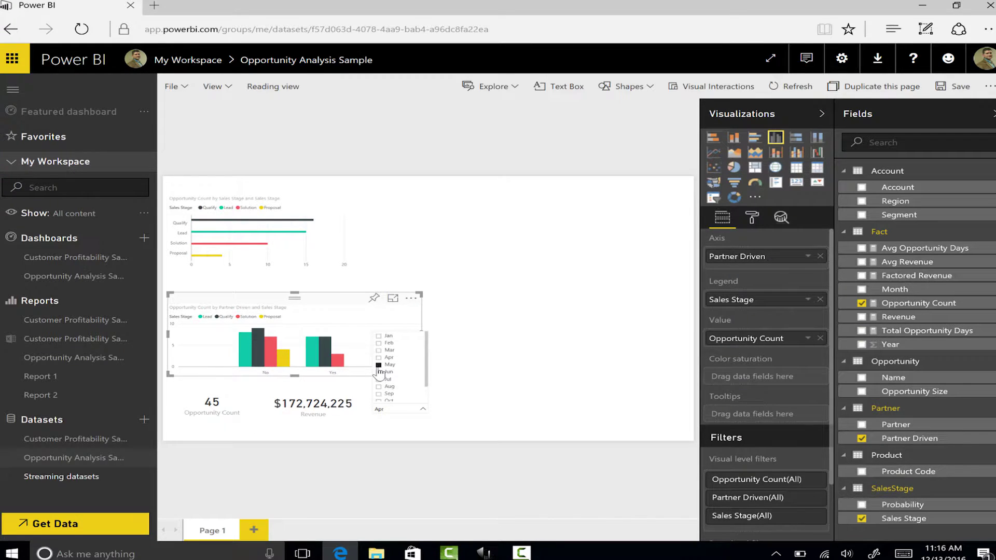
click(490, 363)
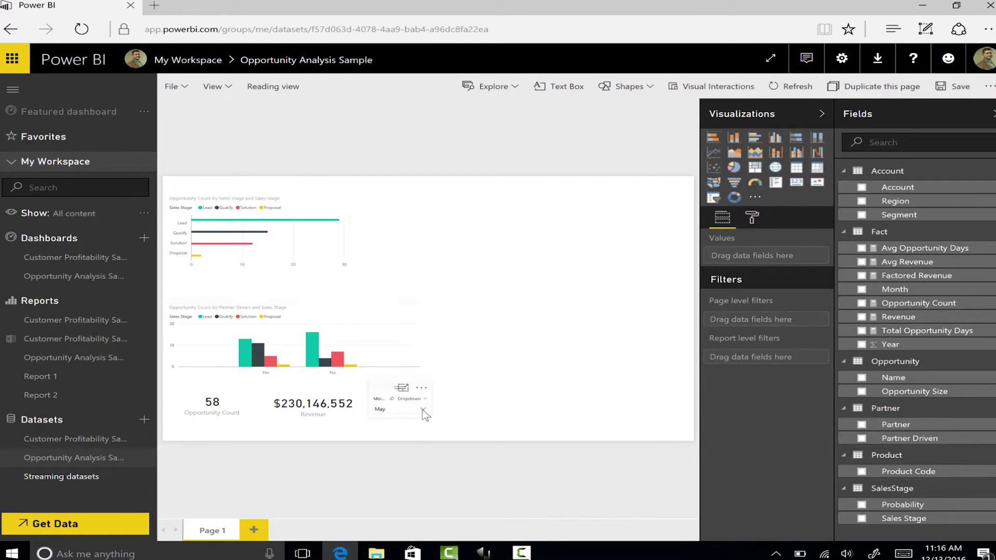
click(401, 388)
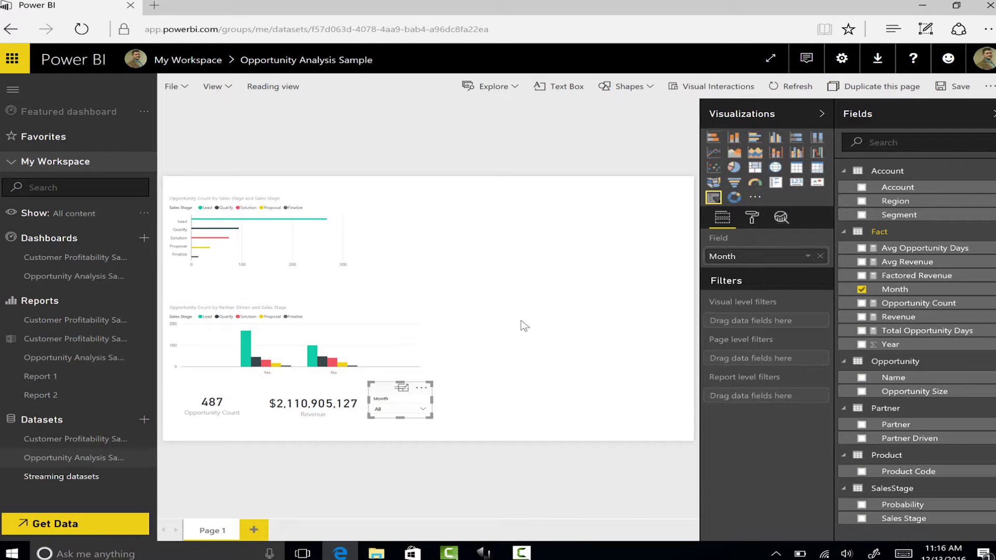
Narrow the Partner Driven column chart to about the width of the bar chart above it
click(419, 346)
drag(421, 336, 374, 341)
click(455, 333)
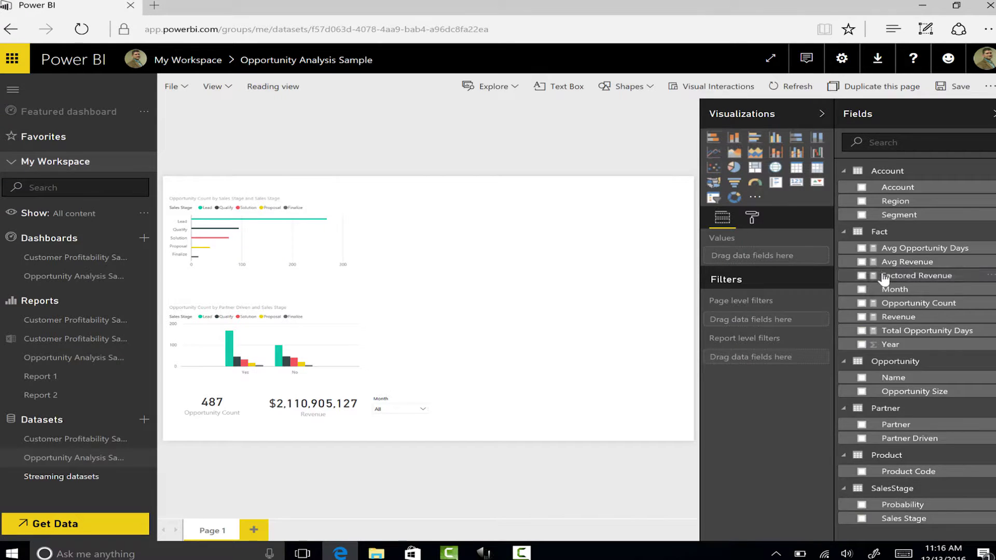
Create a pie chart of Opportunity Count by Region beside the bar chart, with reduced height
click(861, 303)
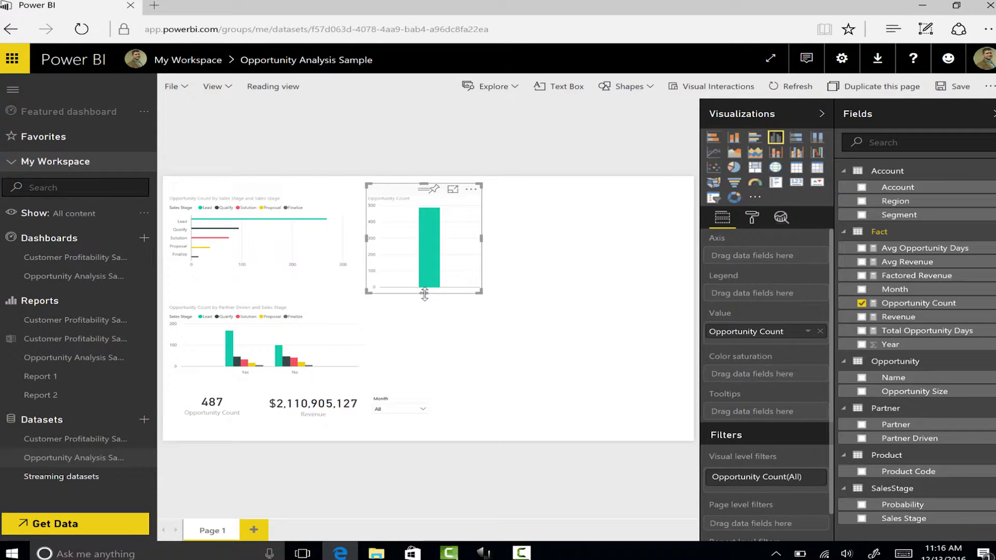
drag(427, 269, 425, 257)
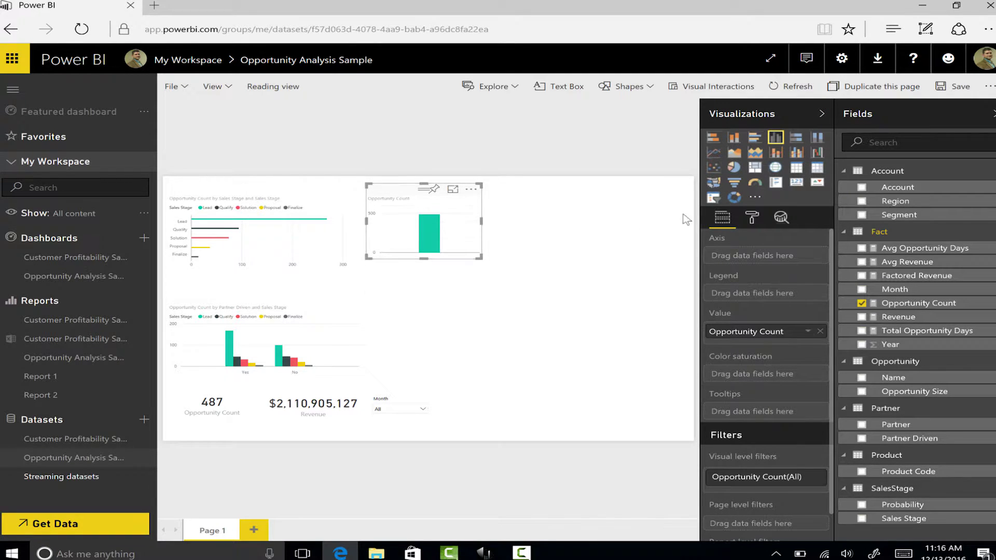
click(734, 168)
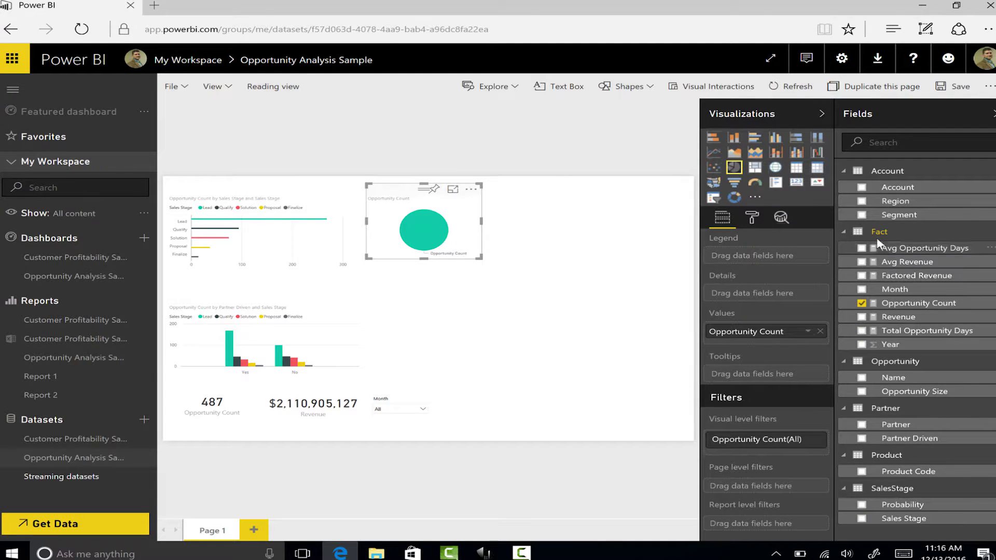
click(862, 201)
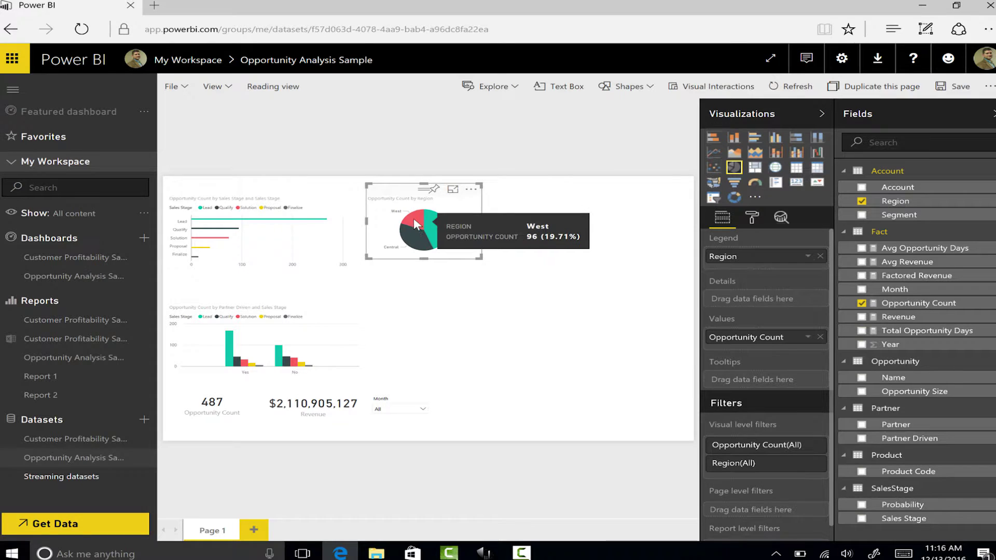
mouse_move(438, 239)
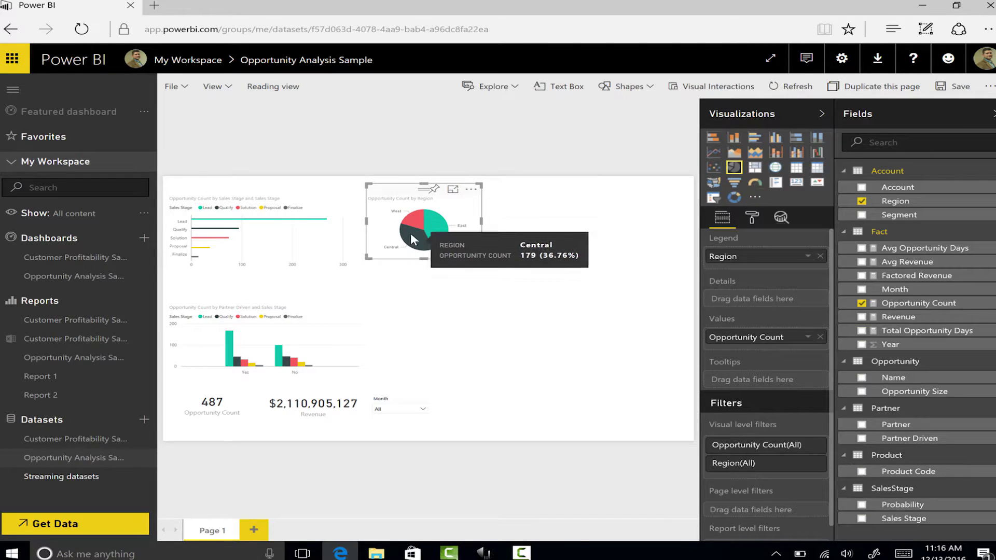
mouse_move(409, 220)
Create a donut chart of Opportunity Count by Probability below the pie chart and reduce its height
click(597, 197)
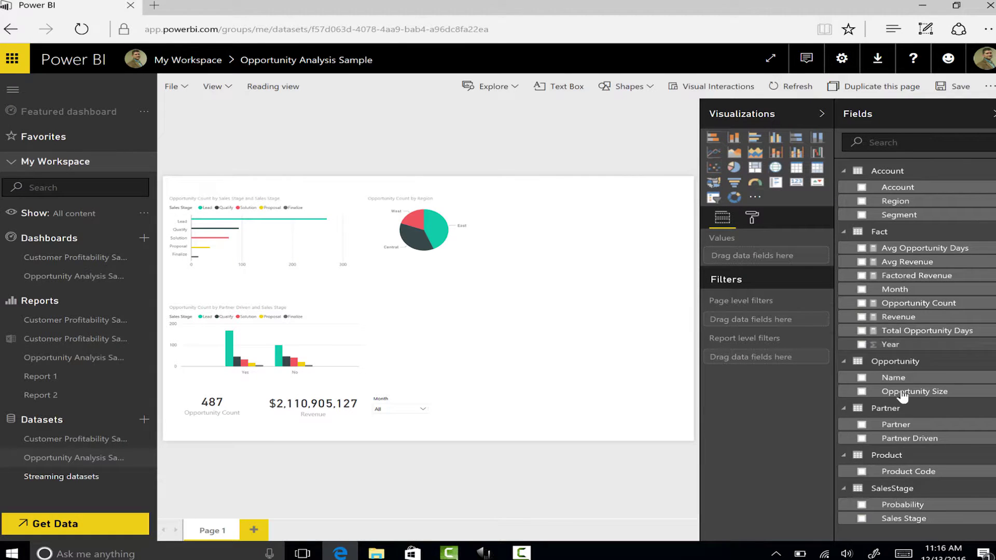
click(862, 303)
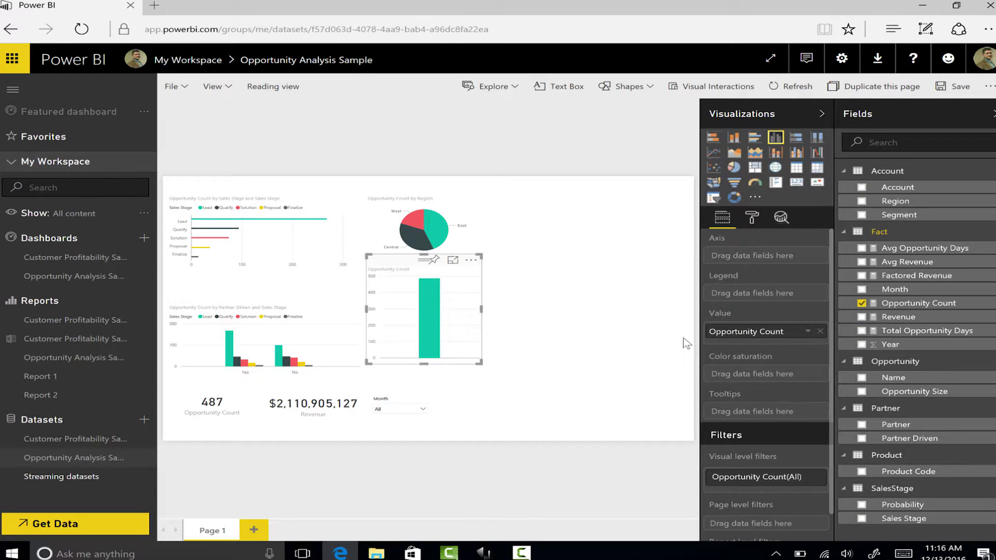
click(861, 504)
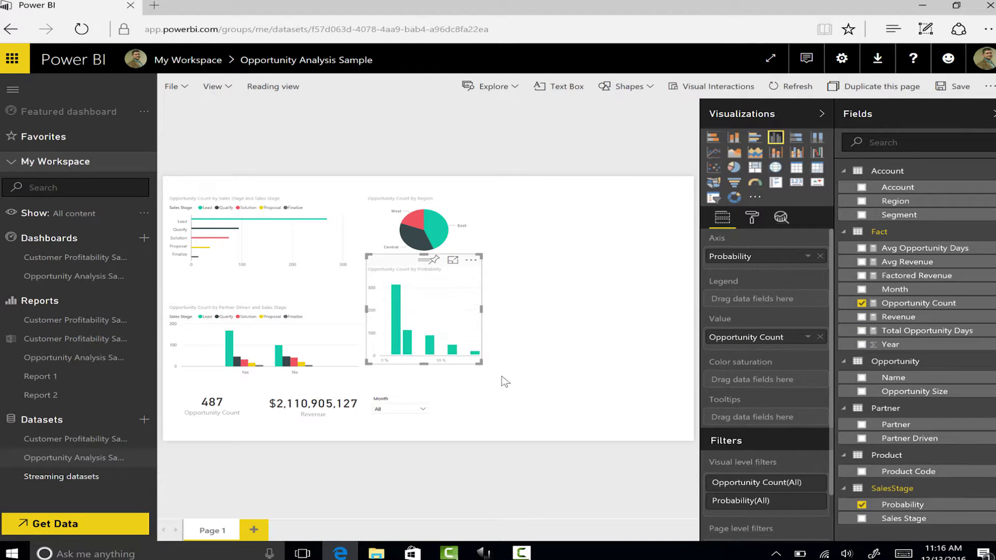
click(734, 197)
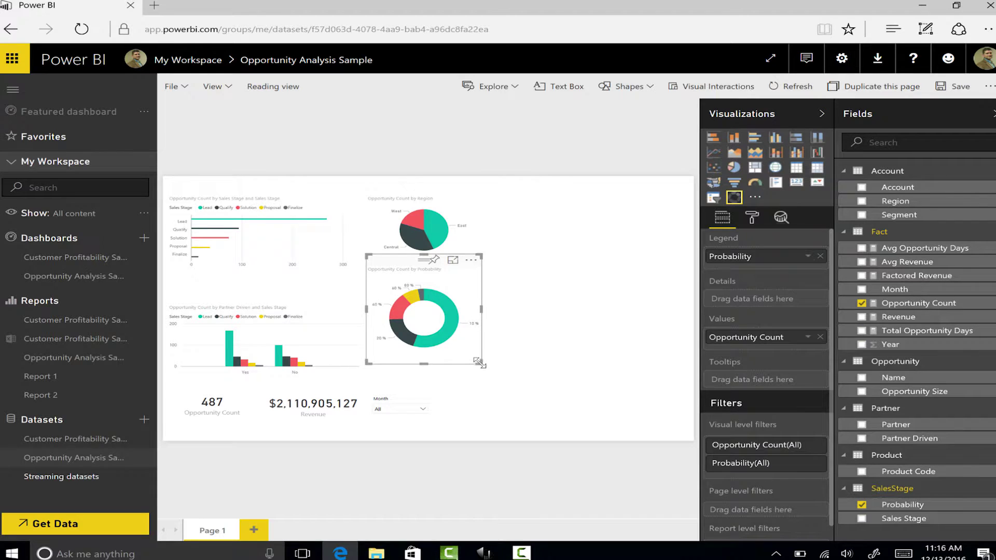
mouse_move(477, 356)
mouse_down()
mouse_move(470, 350)
mouse_move(481, 342)
mouse_up()
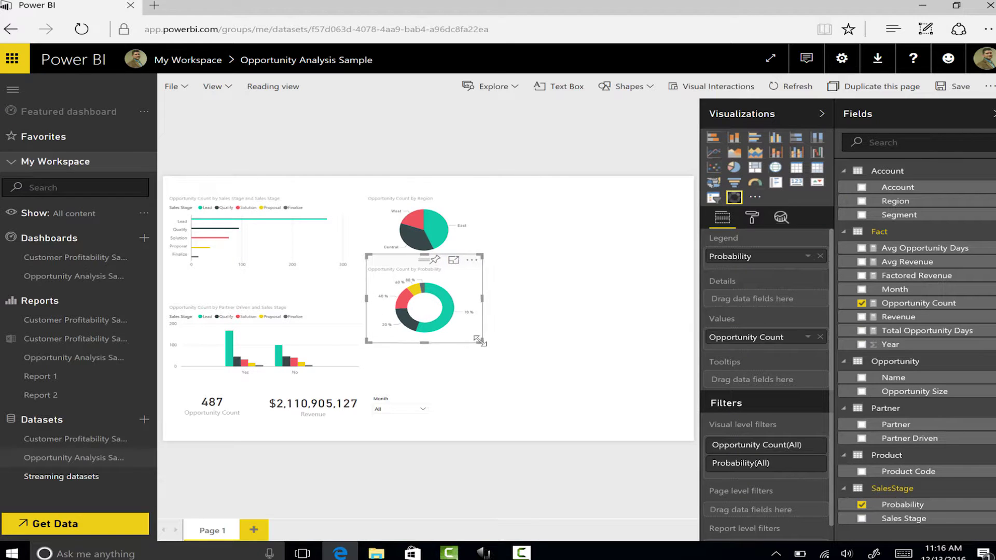
mouse_move(445, 321)
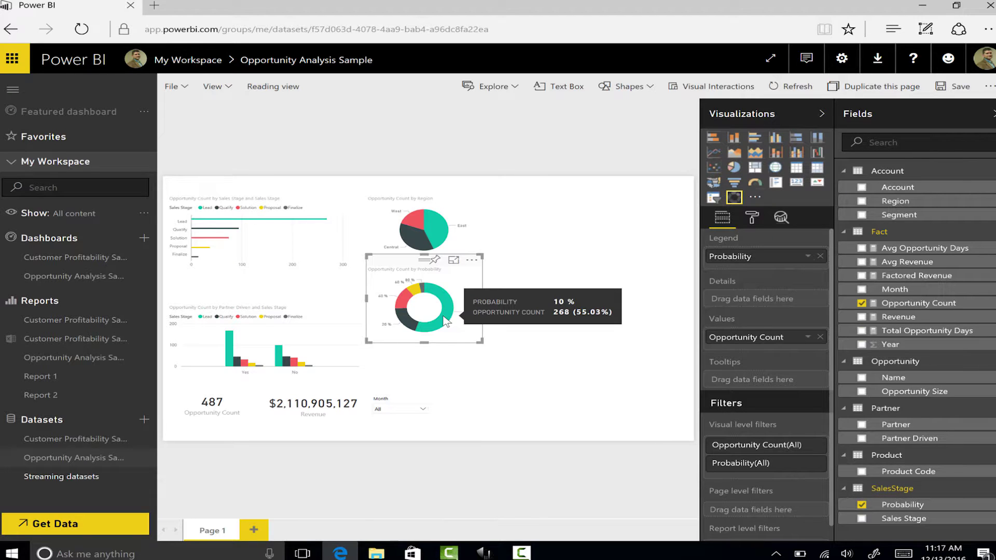
mouse_move(400, 303)
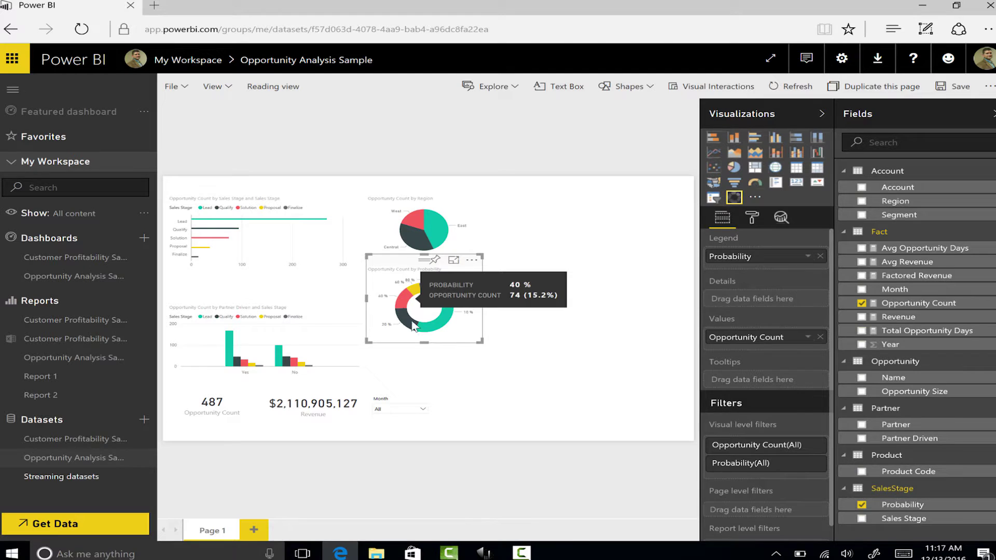
Create a clustered column chart of Opportunity Count by Product Code and place it to the lower right of the donut chart
click(502, 385)
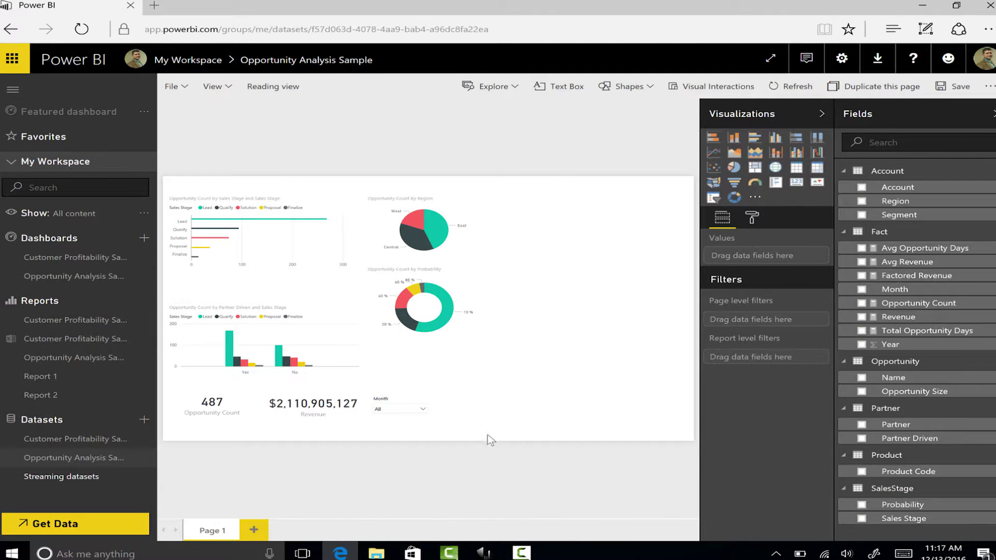
click(862, 304)
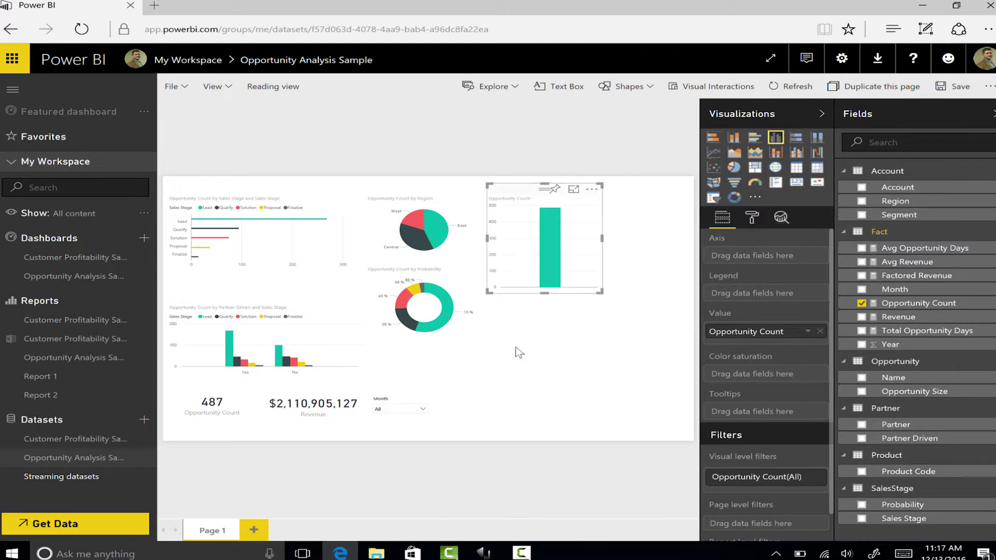
drag(530, 381, 520, 419)
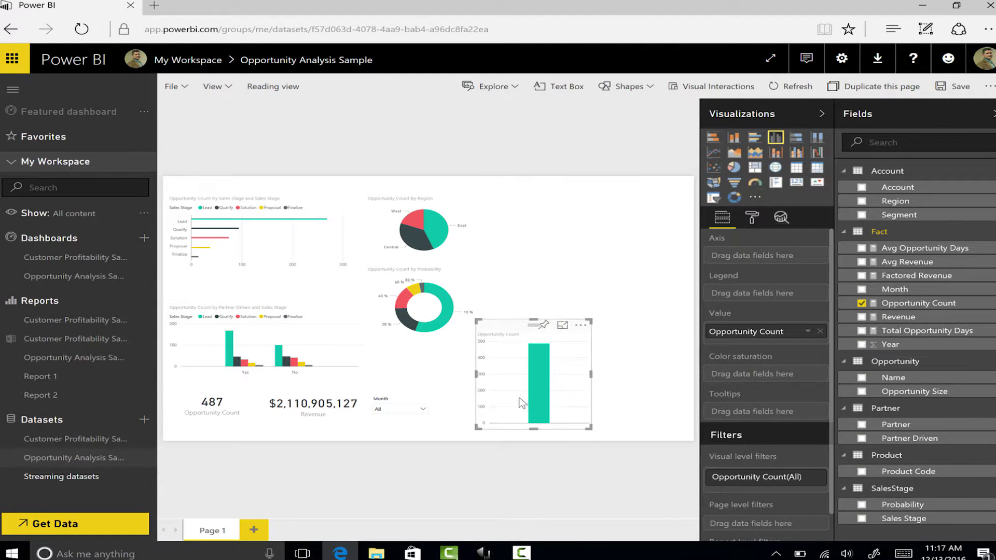
click(862, 471)
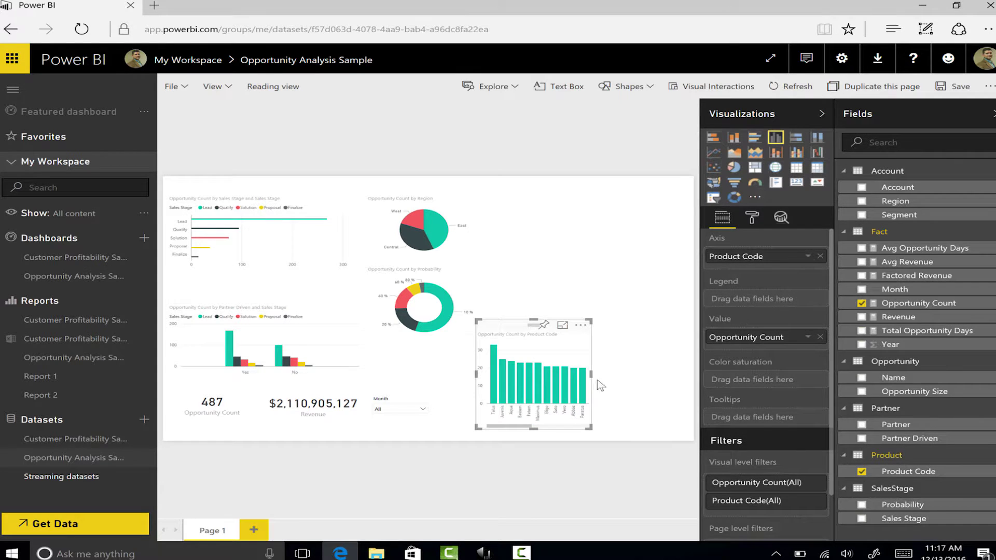
Widen the Opportunity Count by Product Code chart and convert it to an area chart
drag(590, 373, 686, 389)
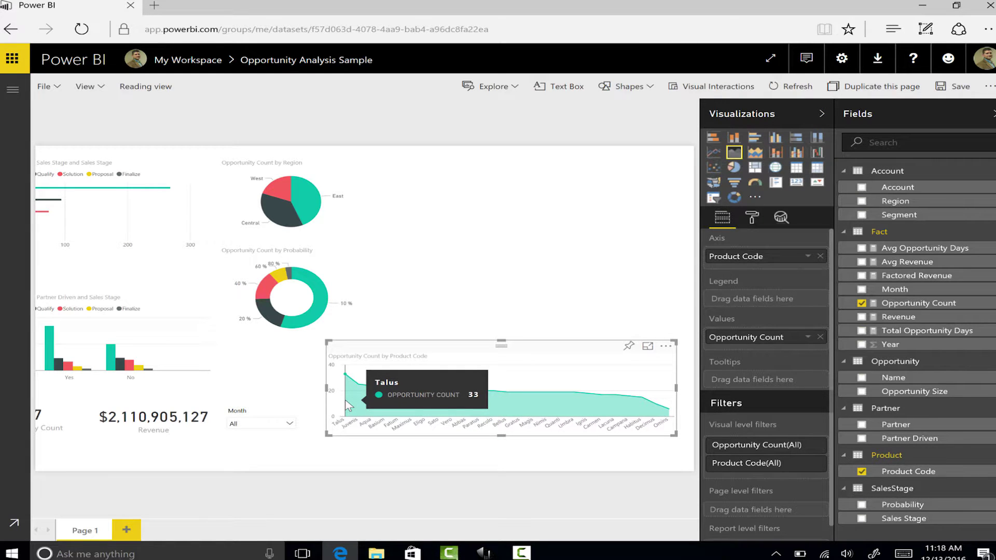
click(424, 297)
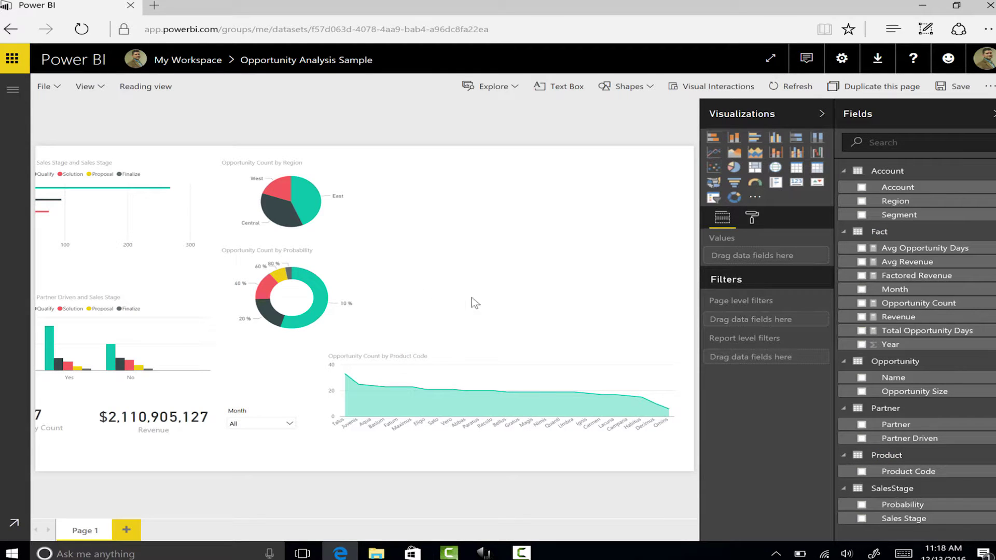
Create a stacked column chart of Opportunity Count by Product Code above the area chart, with Partner Driven as the legend
mouse_move(669, 419)
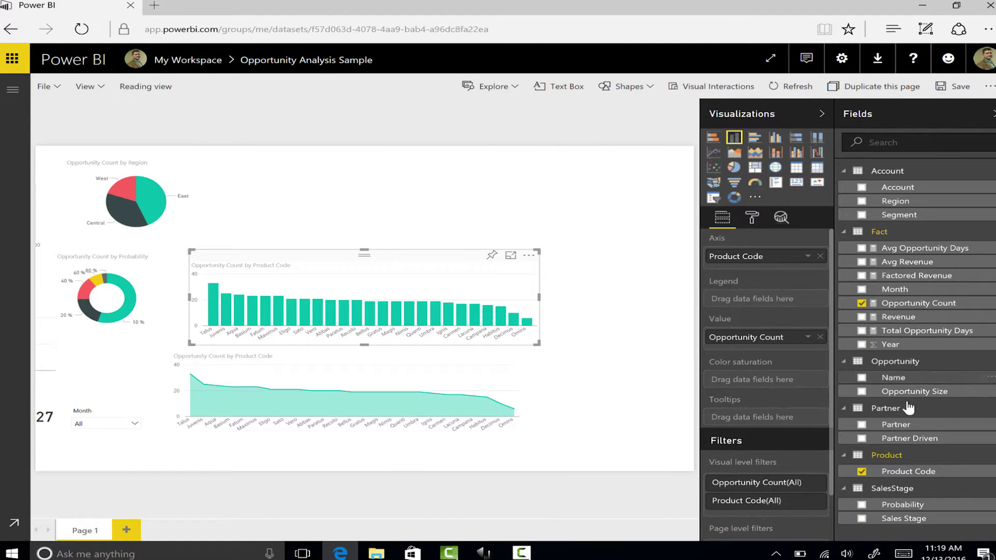
drag(878, 441, 765, 299)
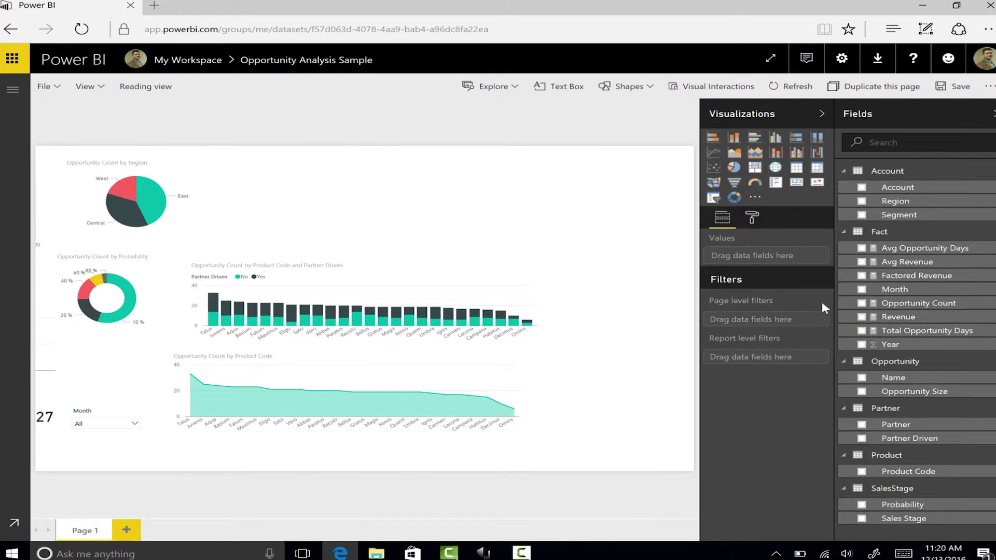
Create a wide clustered column chart of Revenue by Product Code above the stacked column chart and reduce its height
click(861, 317)
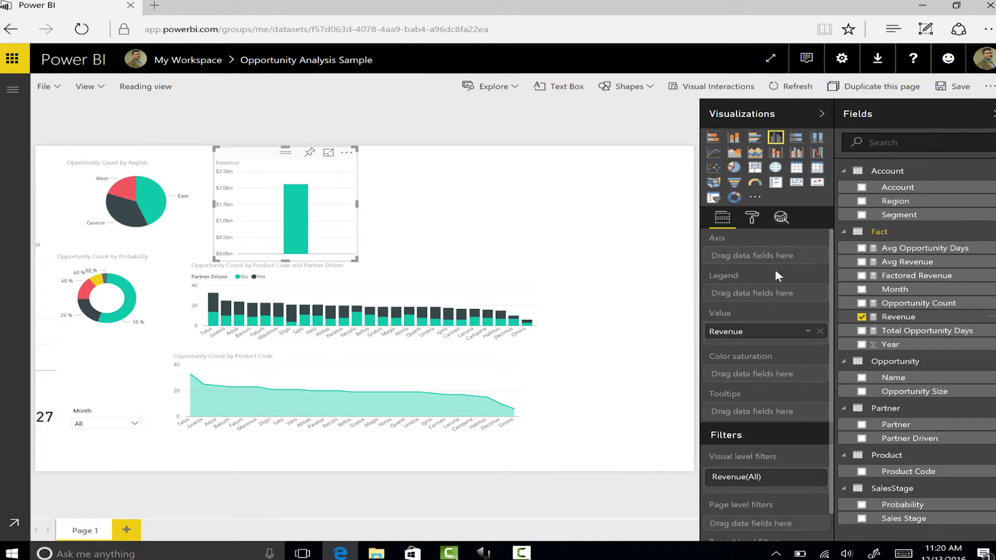
drag(358, 204, 469, 208)
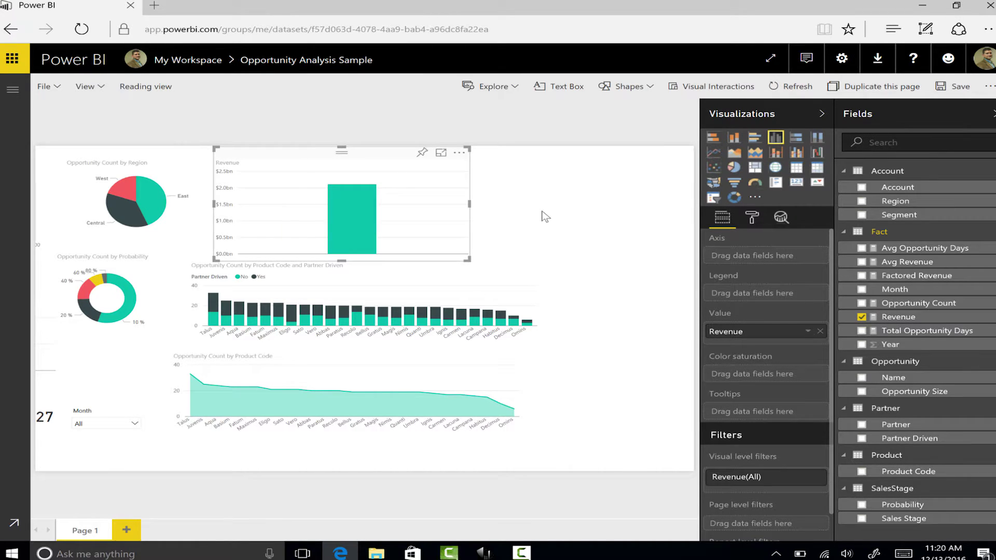
click(590, 218)
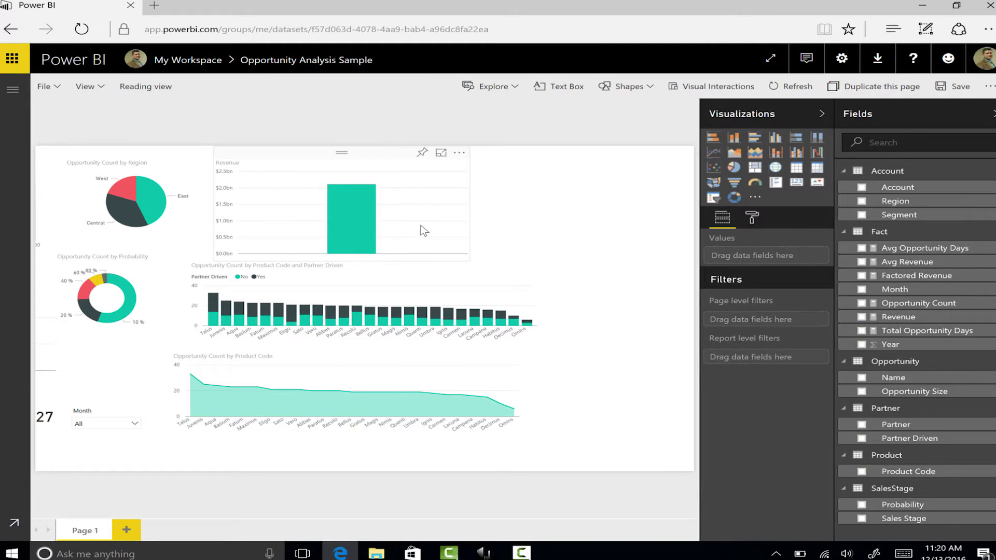
click(449, 231)
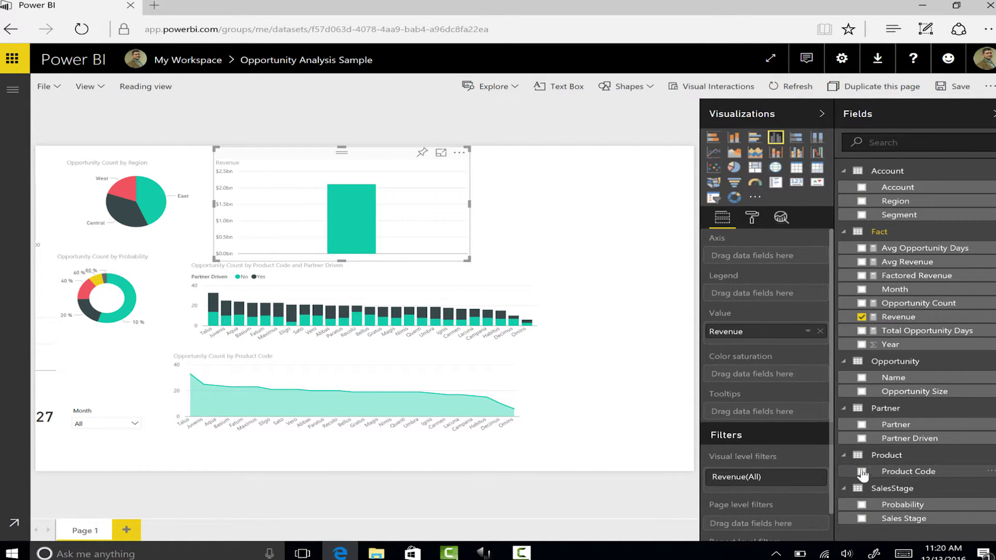
click(862, 472)
click(520, 209)
click(437, 202)
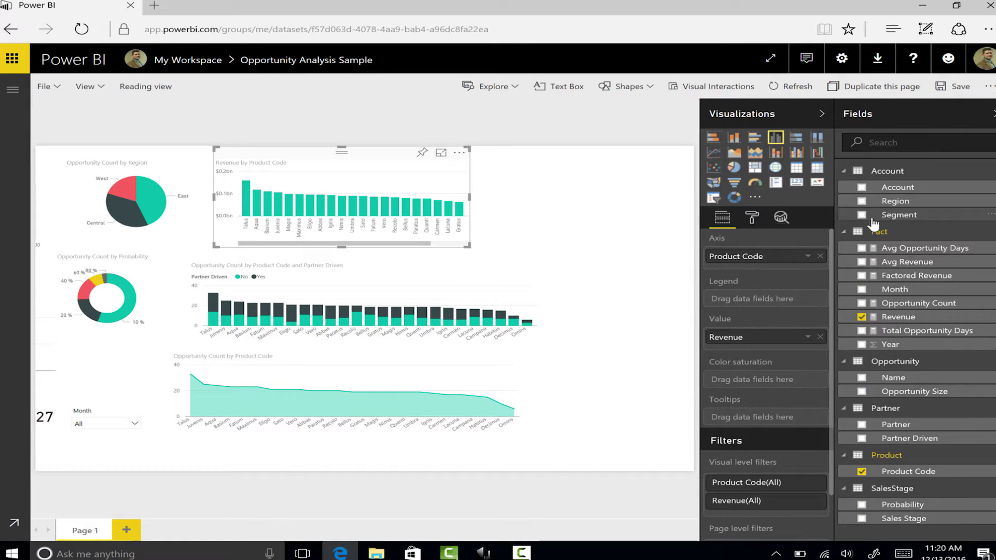
Convert the Revenue by Product Code chart to a line and stacked column chart with Avg Revenue as the line values
click(774, 155)
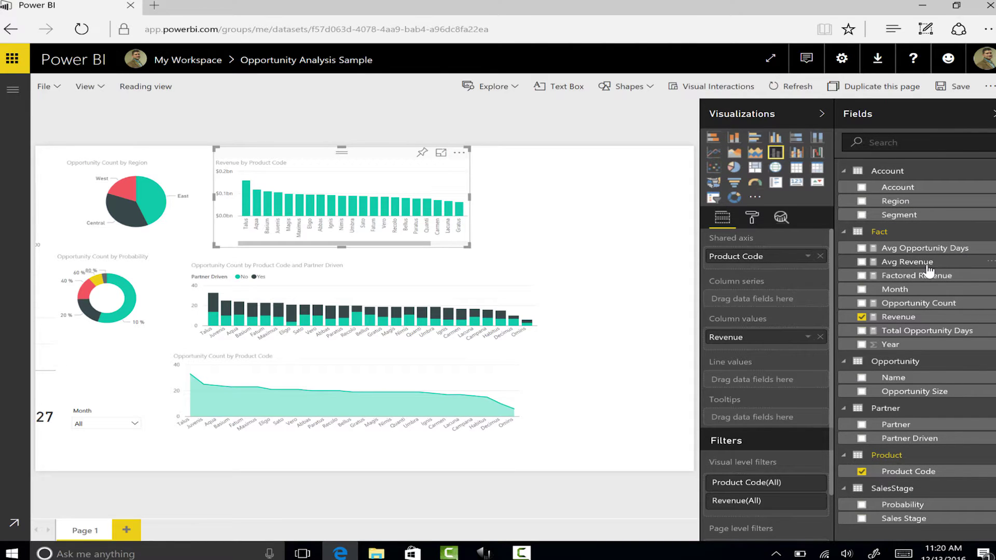
drag(926, 267, 813, 287)
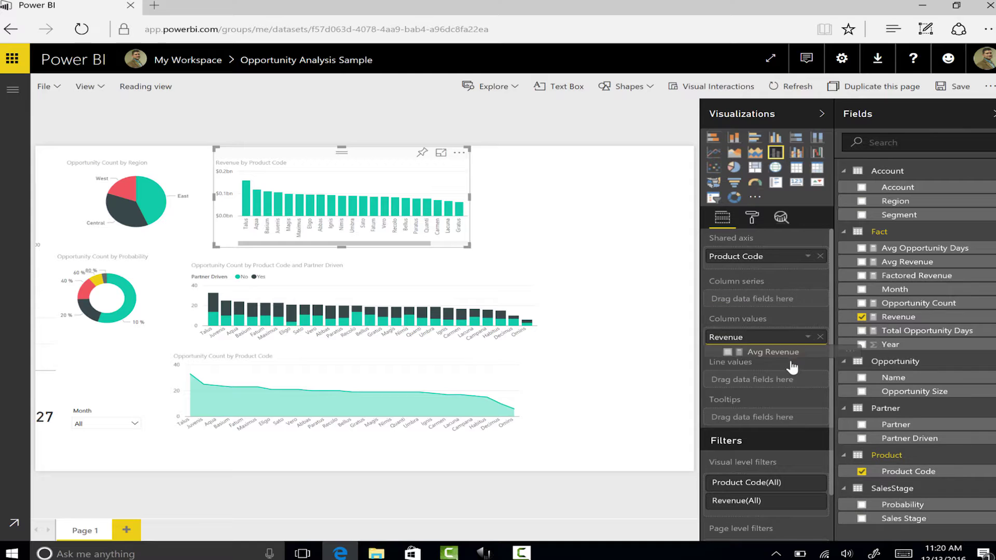
drag(795, 392, 794, 389)
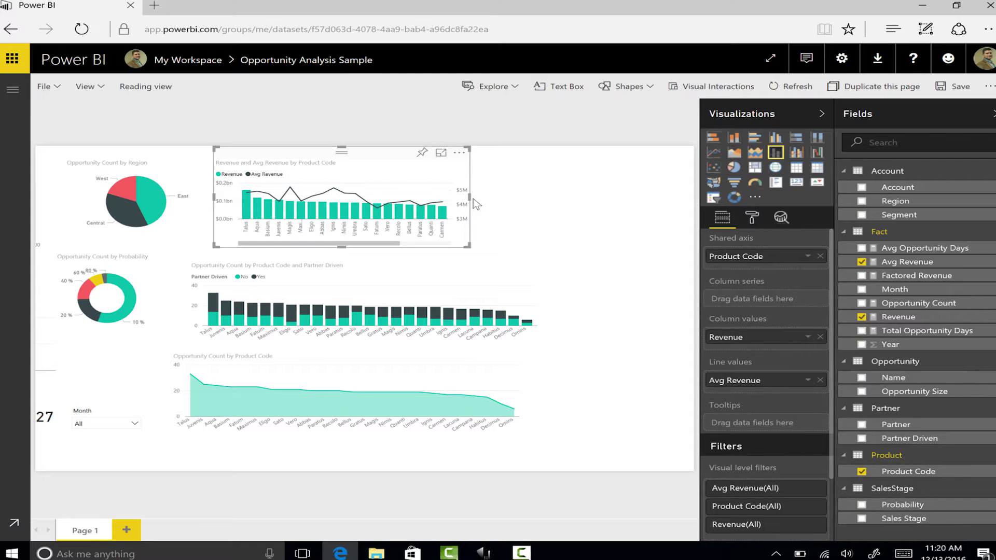
click(536, 214)
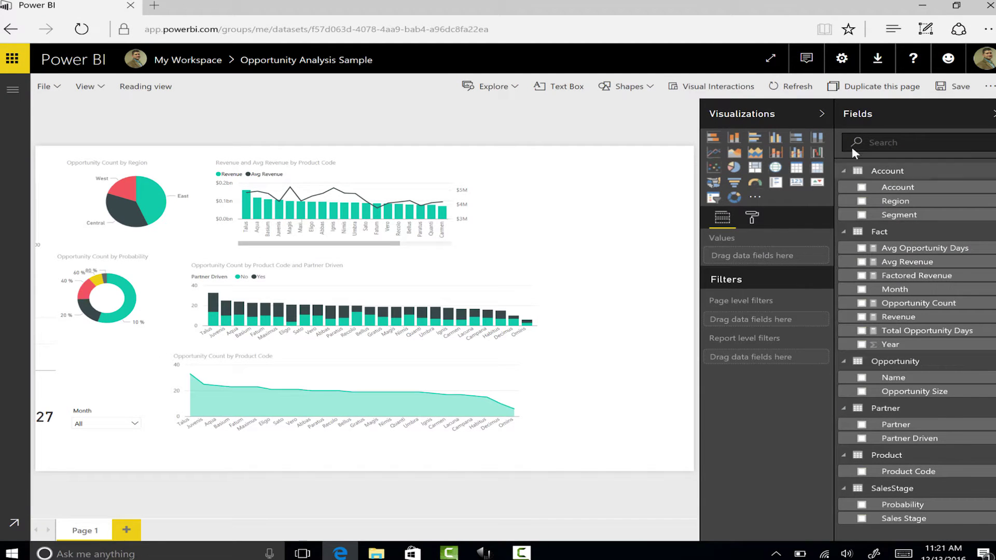
Collapse the Visualizations and Fields panes to enlarge the report page and save the report as Test Report
click(821, 114)
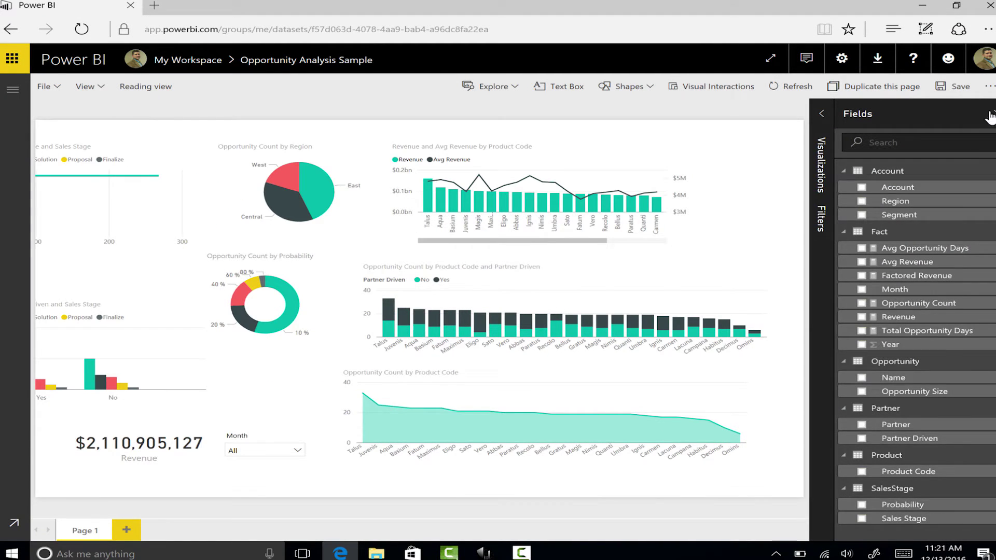
click(992, 115)
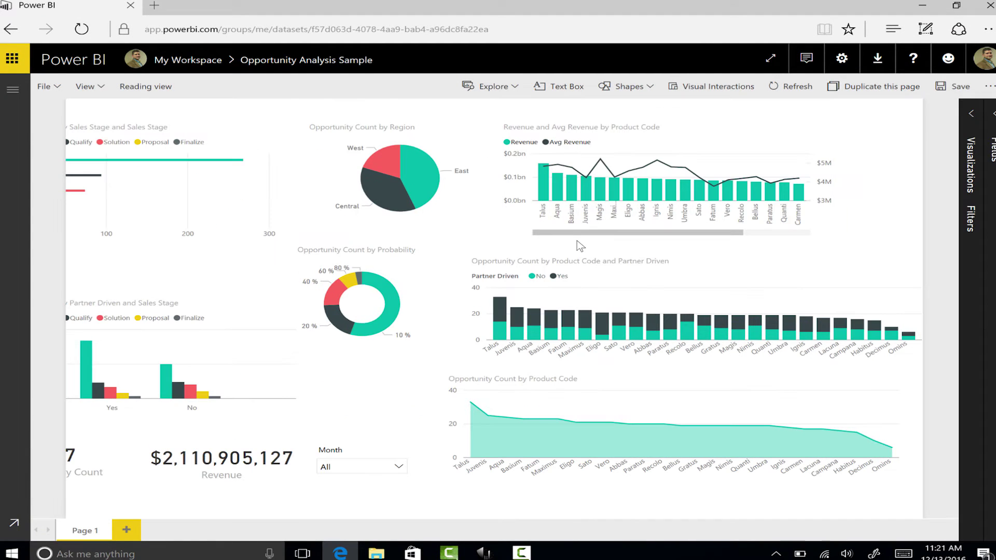
click(56, 89)
click(52, 115)
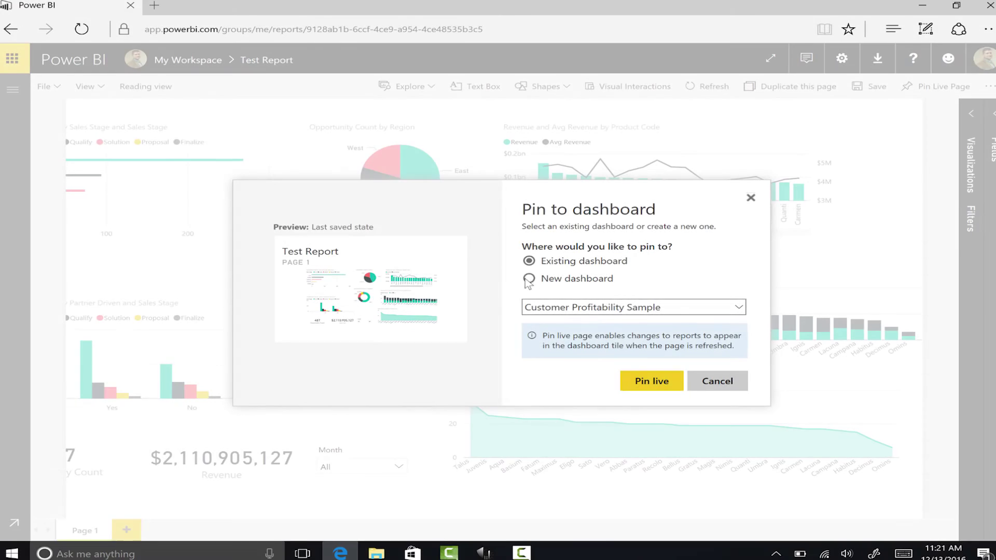
Pin the live report page to a new dashboard named Test Dashboard and open that dashboard
click(570, 279)
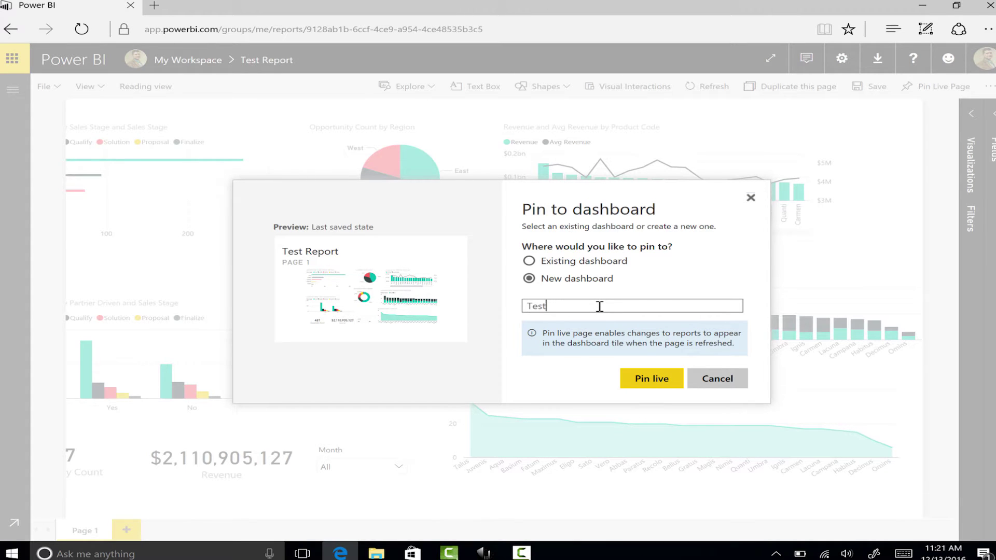
click(651, 379)
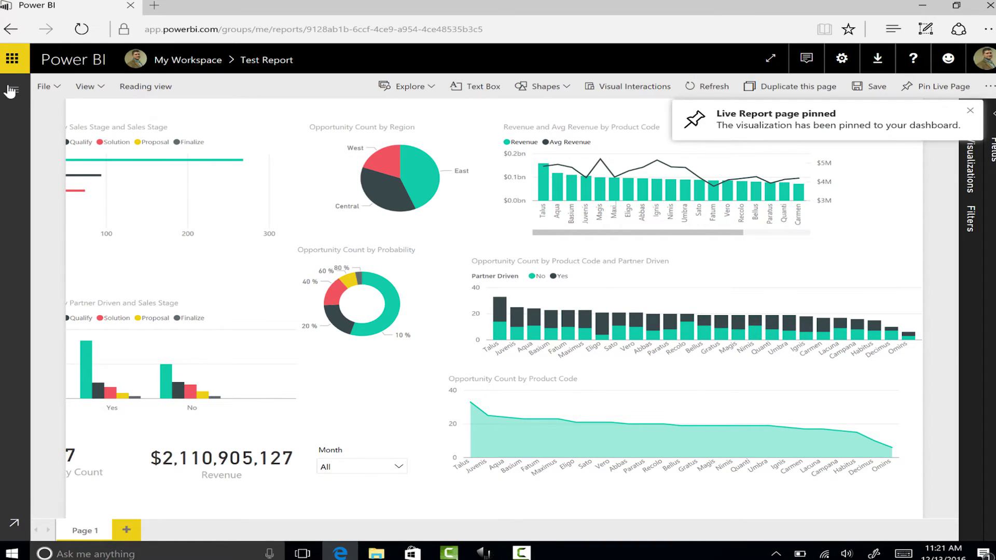
click(12, 90)
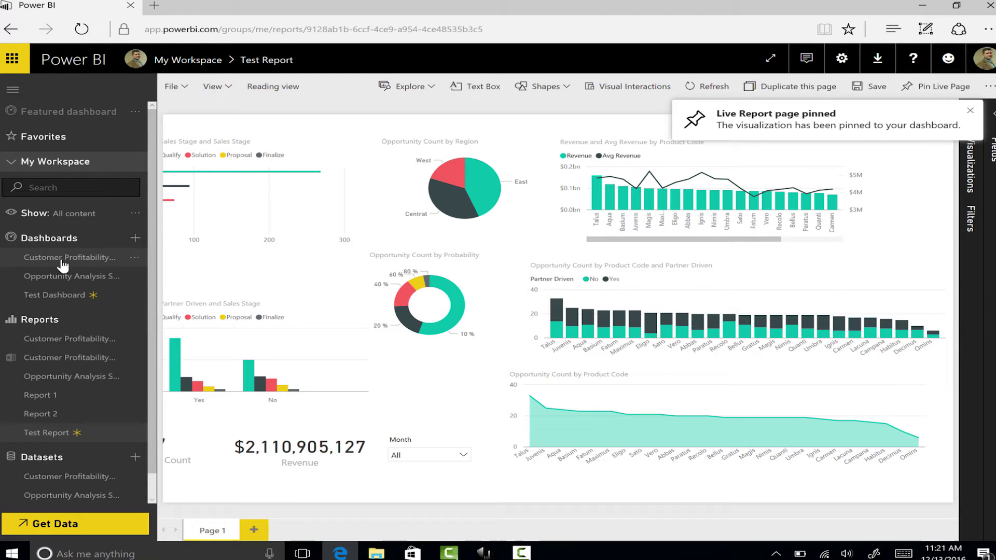
click(54, 296)
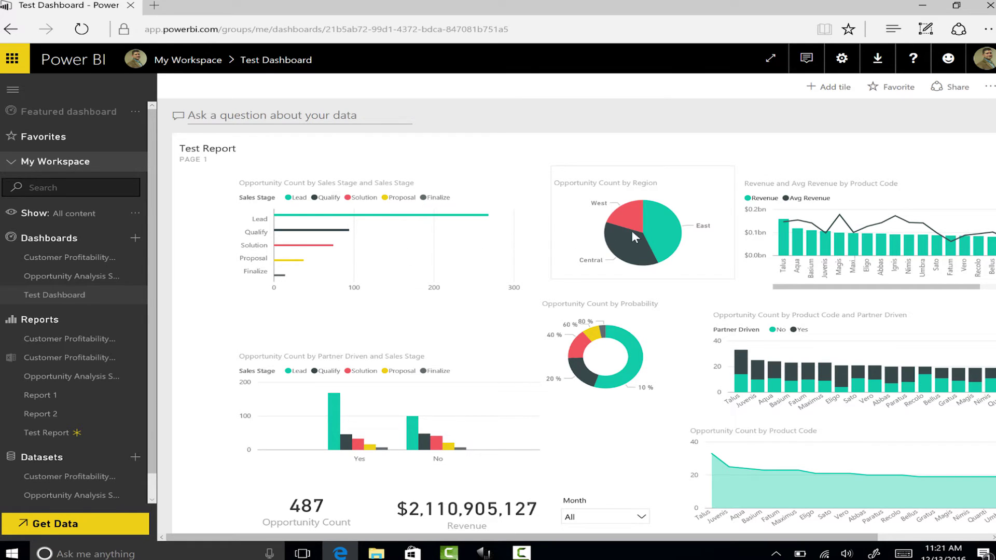
Filter the pinned report page to Jul with the Month slicer and clear the selection again
mouse_move(656, 233)
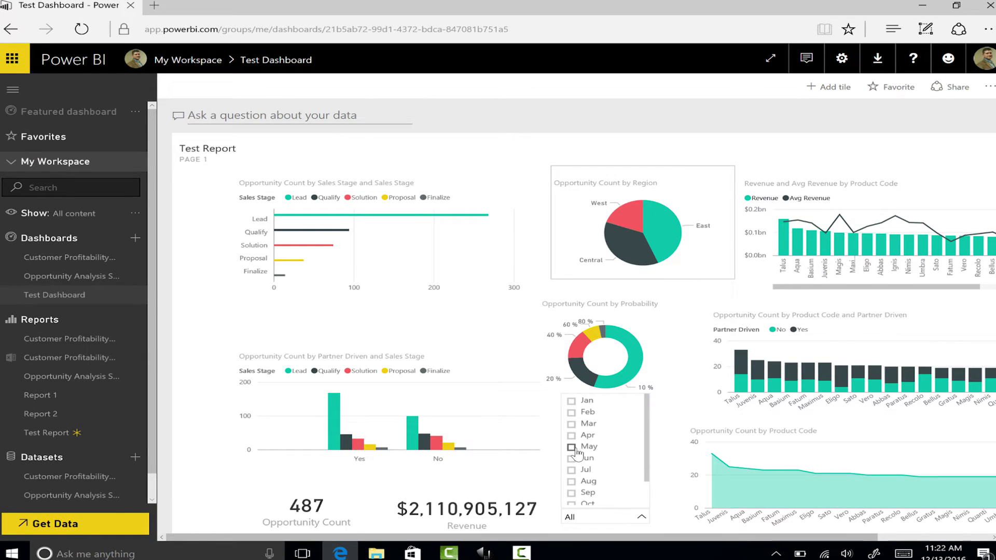
click(570, 470)
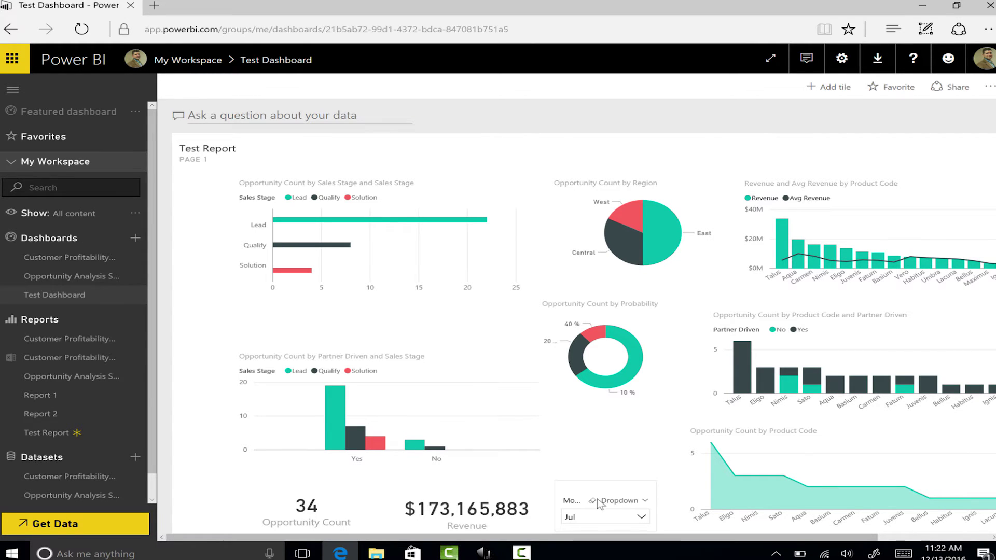
click(592, 500)
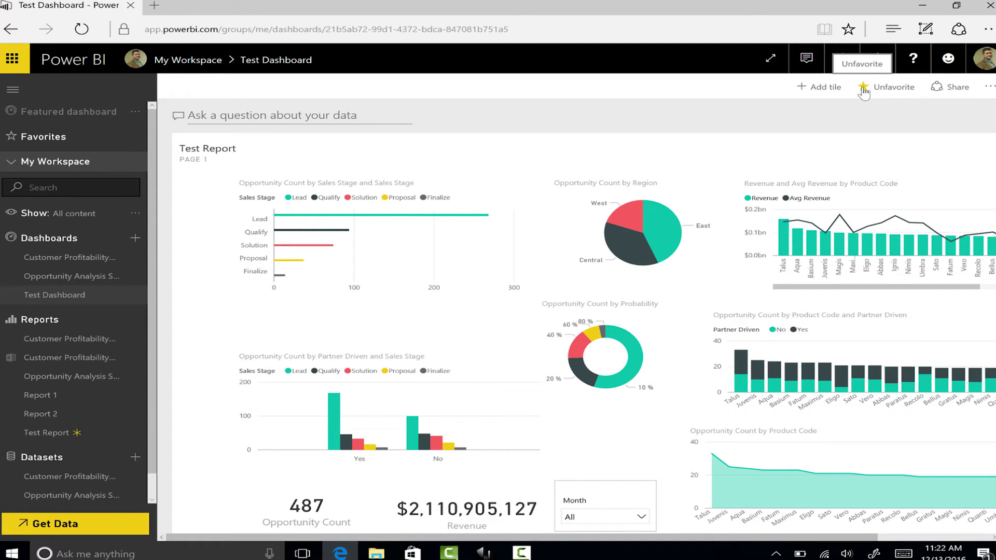
View the sharing options of Test Dashboard and close them without sharing
click(954, 89)
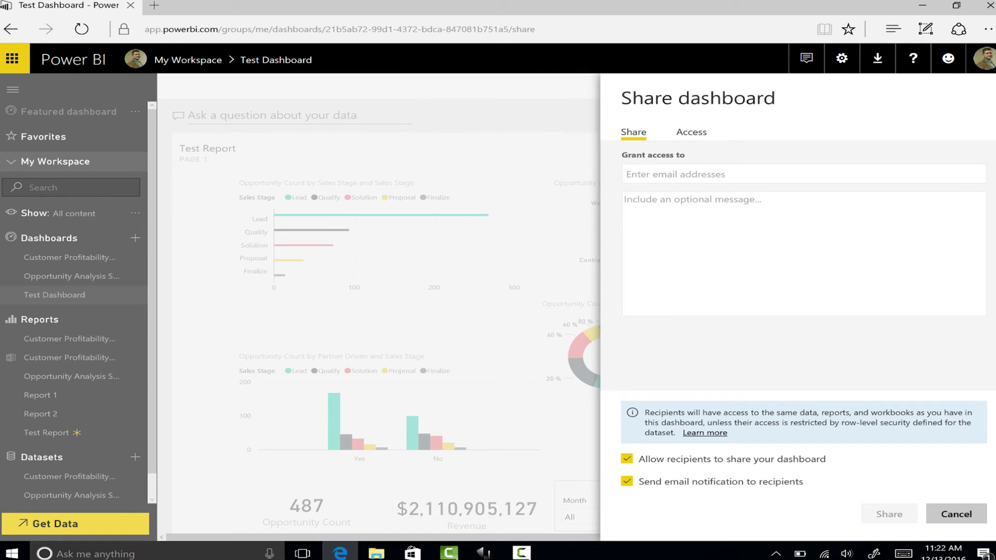
click(173, 238)
Open Test Report, export it as a PowerPoint presentation and save the file Test Report.pptx
scroll(138, 495, down, 1)
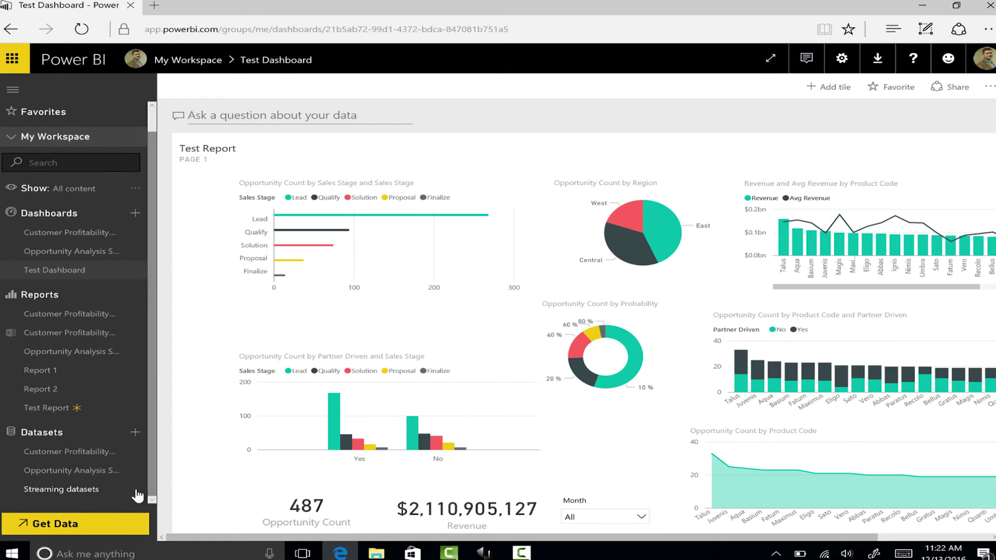
click(47, 408)
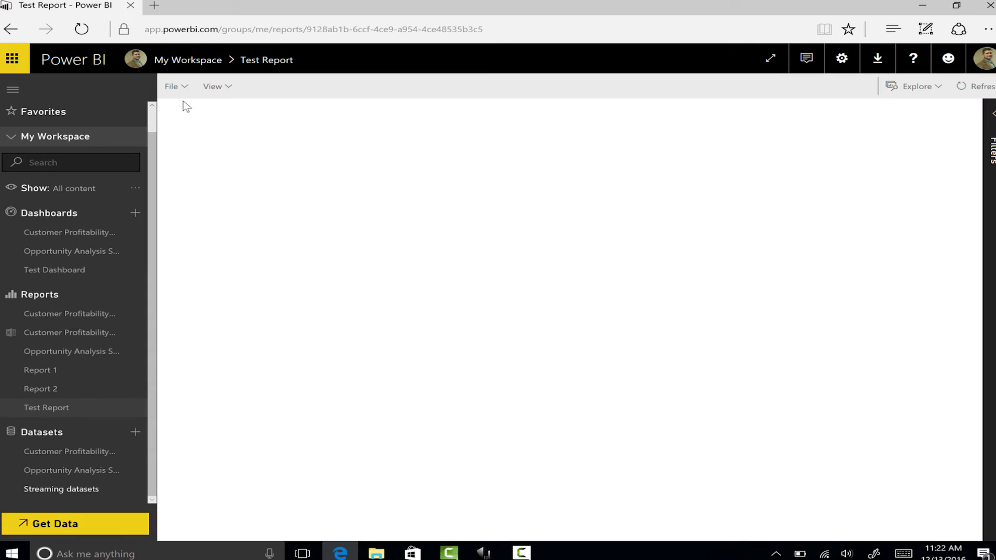
click(172, 86)
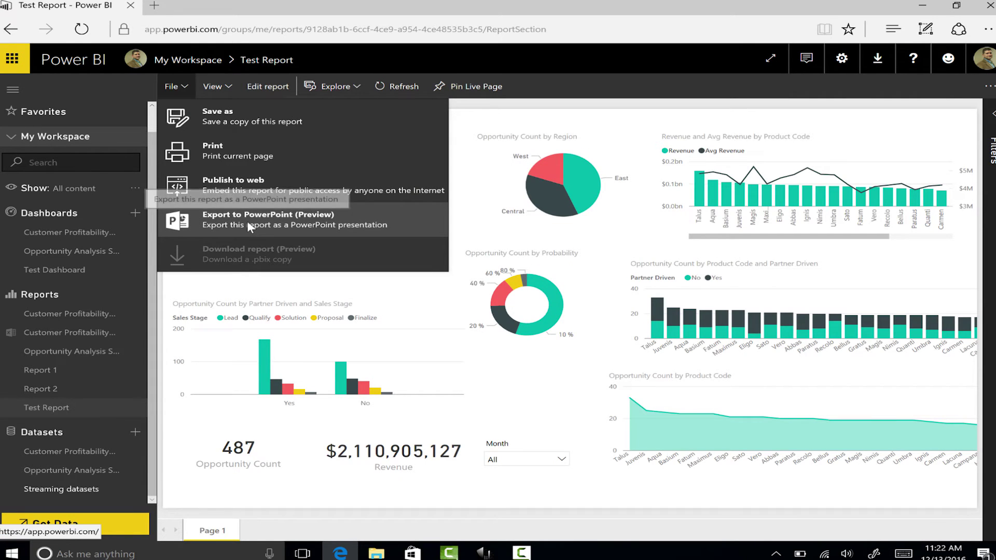
click(247, 220)
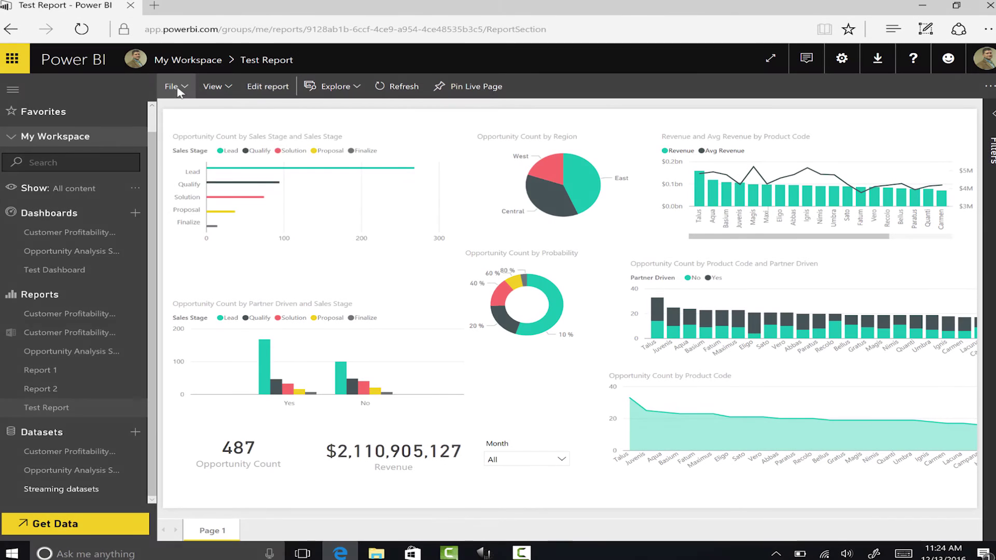
click(174, 86)
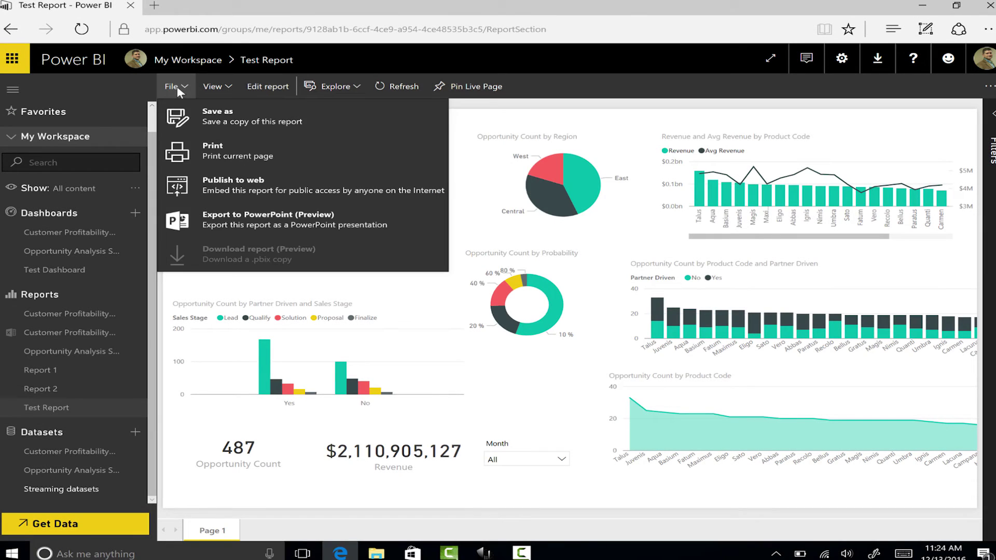
click(240, 223)
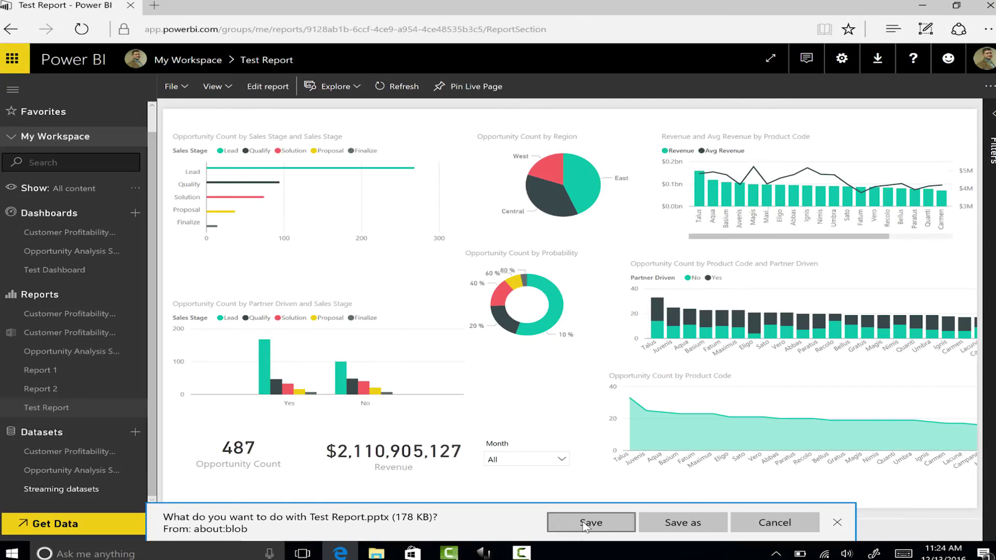
click(585, 525)
click(583, 524)
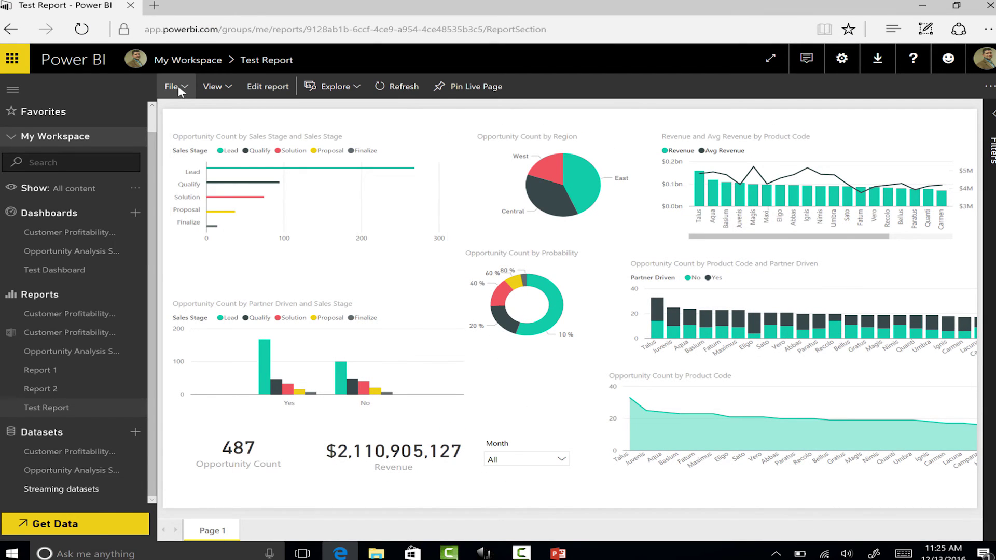
click(178, 88)
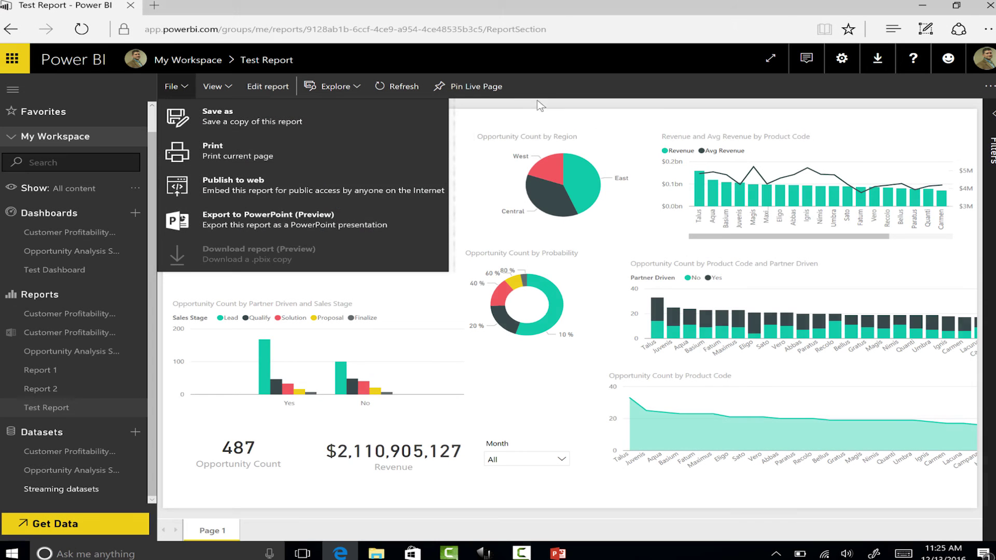
click(553, 80)
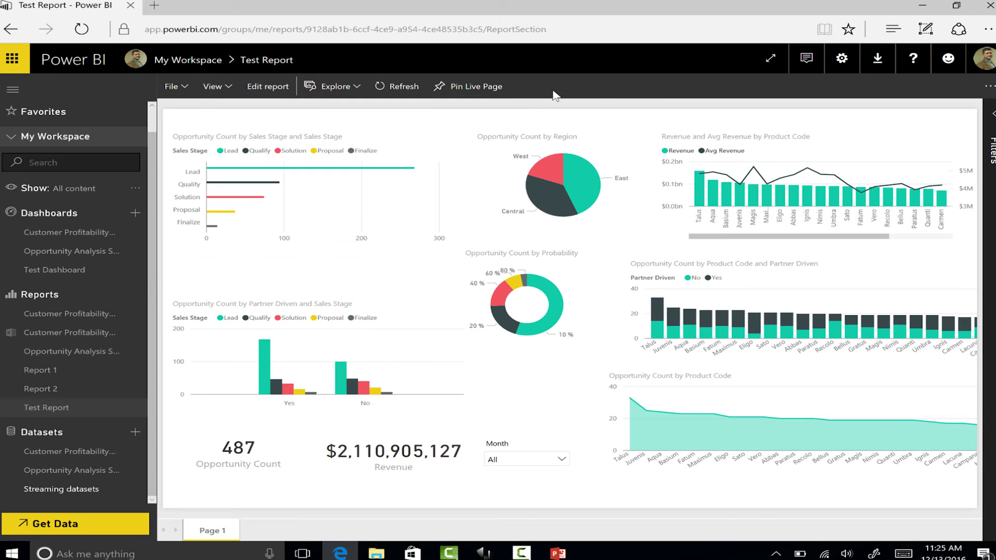
click(333, 87)
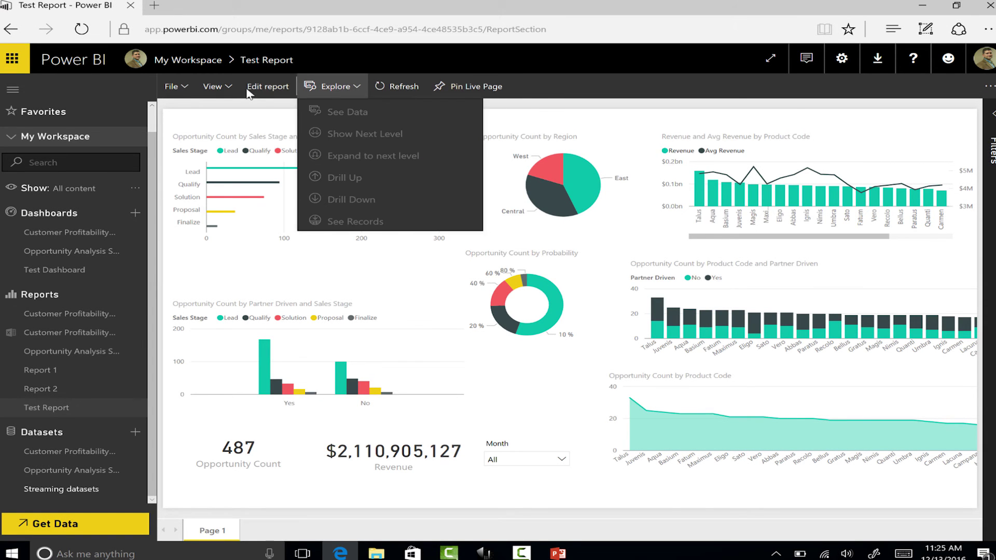
click(600, 87)
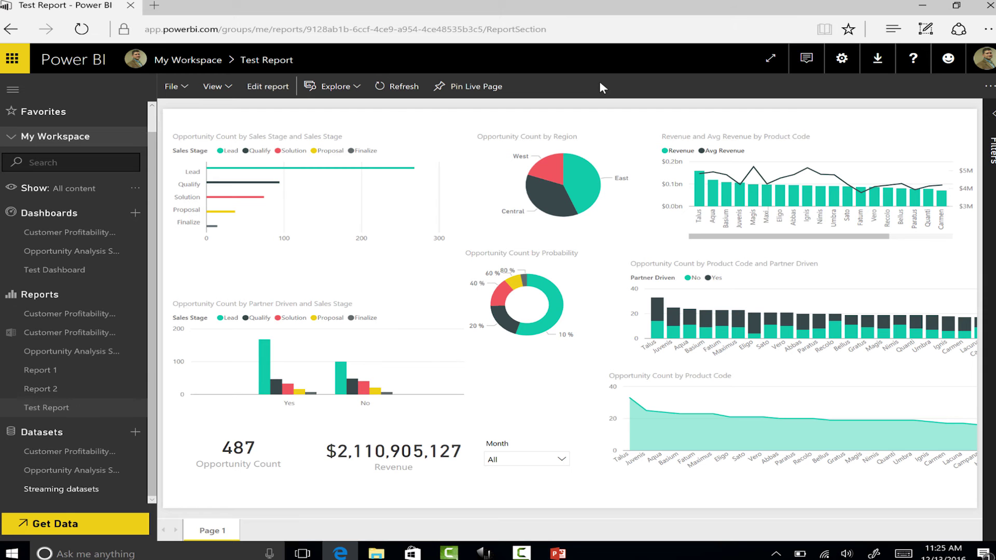